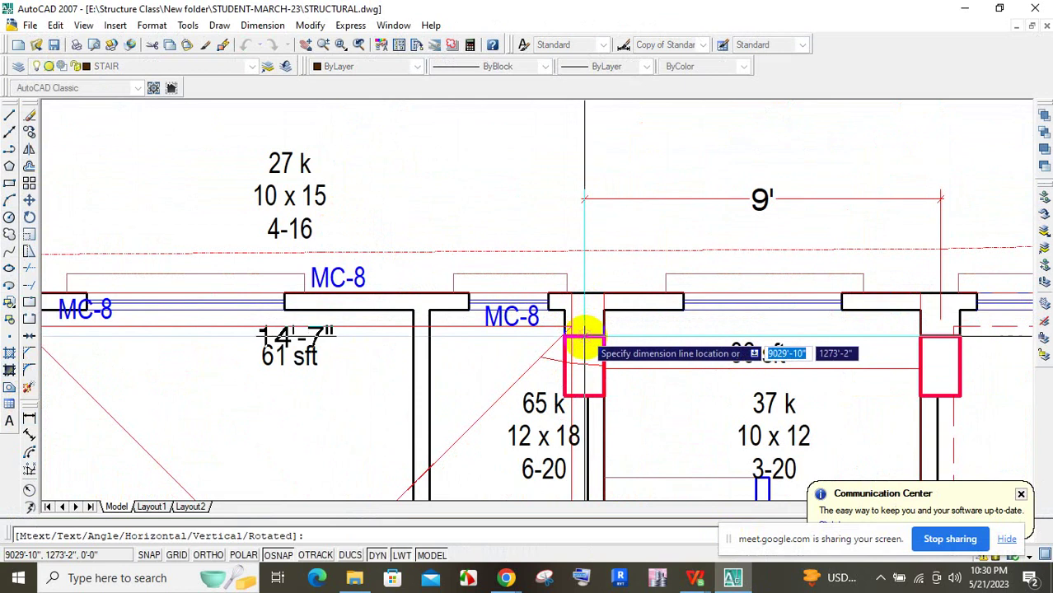
Place the linear dimension between the two column centres of the 61 sft bay above the top beam line.
scroll(581, 340, down, 2)
click(543, 201)
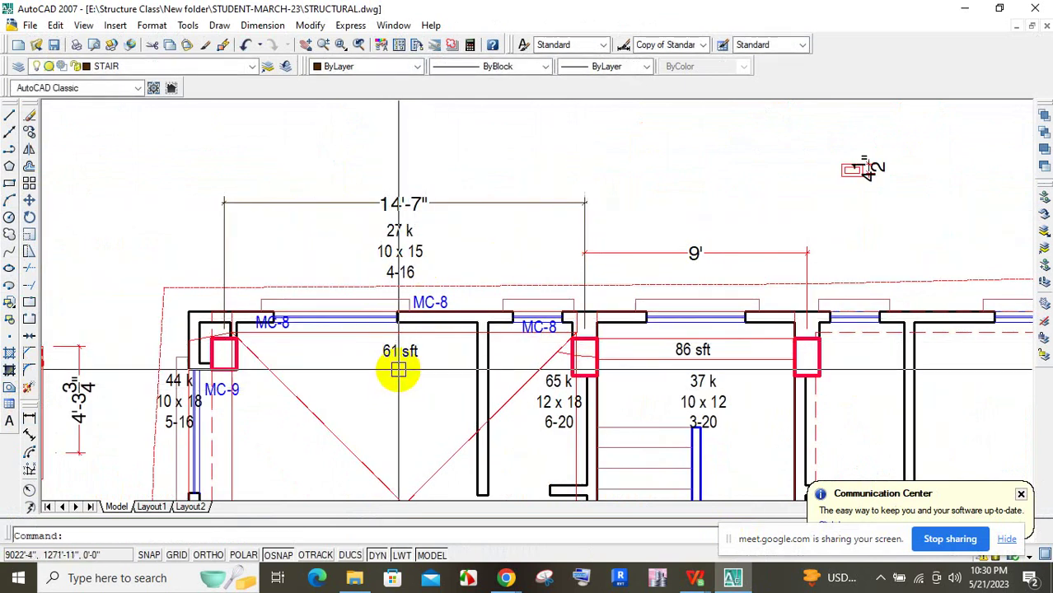
drag(394, 369, 394, 343)
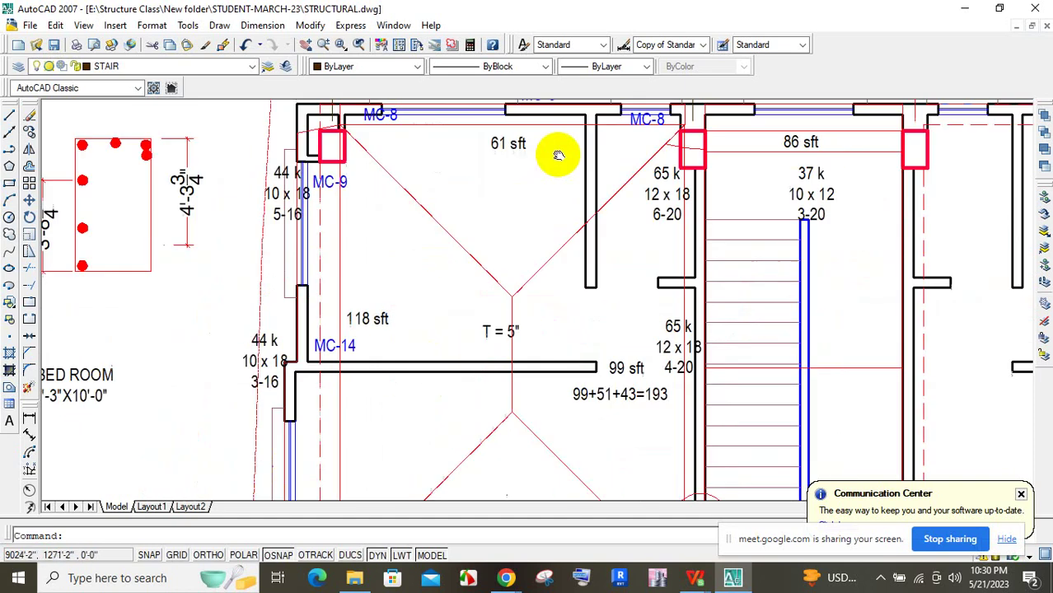
scroll(428, 308, down, 3)
scroll(461, 272, up, 5)
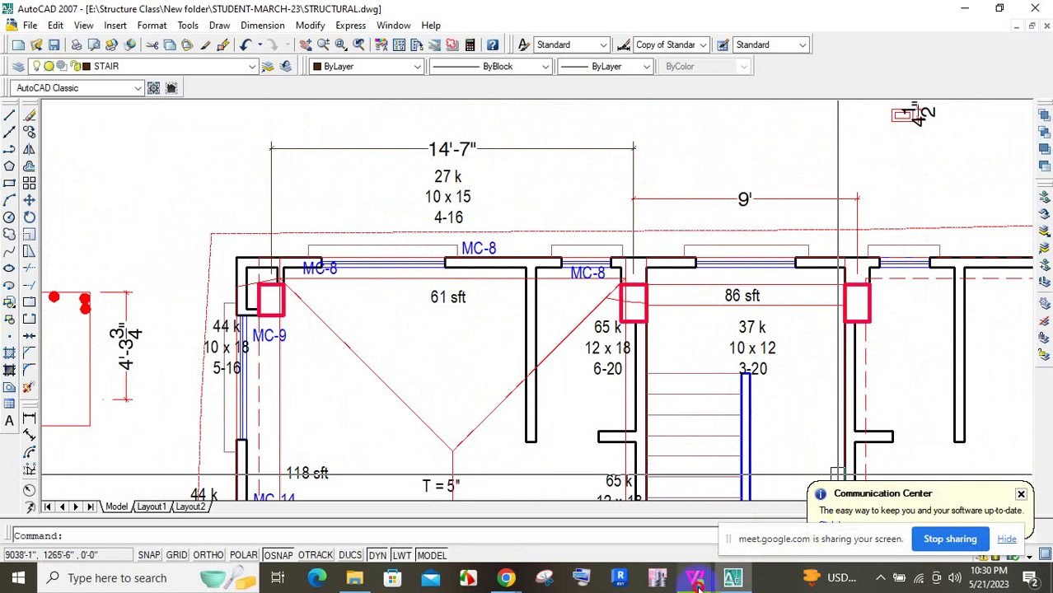
Switch to the ME.xlsx workbook in WPS Office and review the Beam Design entries from moment coefficient to effective depth.
mouse_move(694, 577)
click(742, 453)
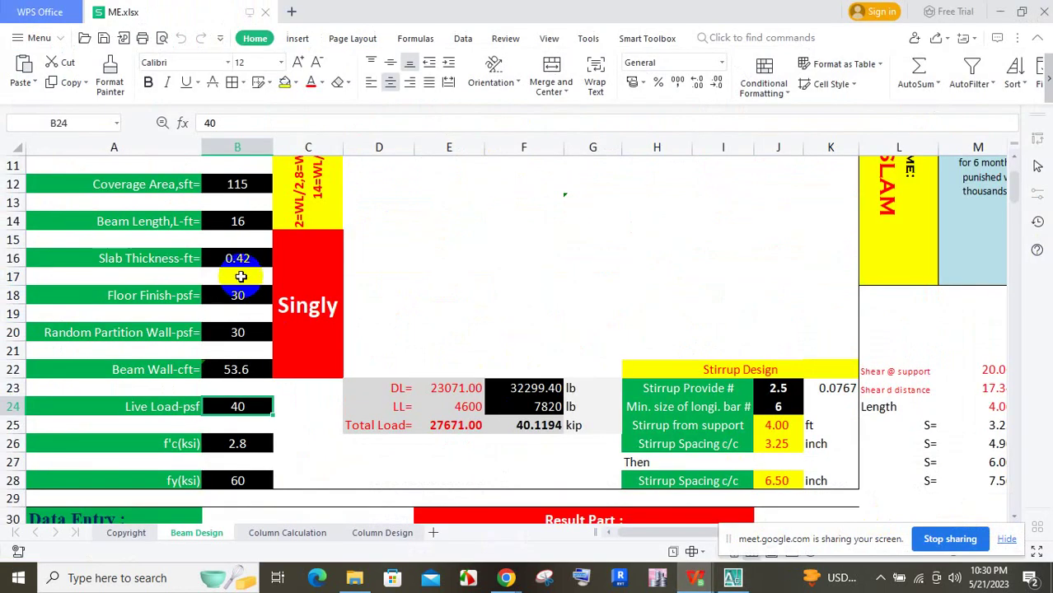
scroll(237, 272, up, 3)
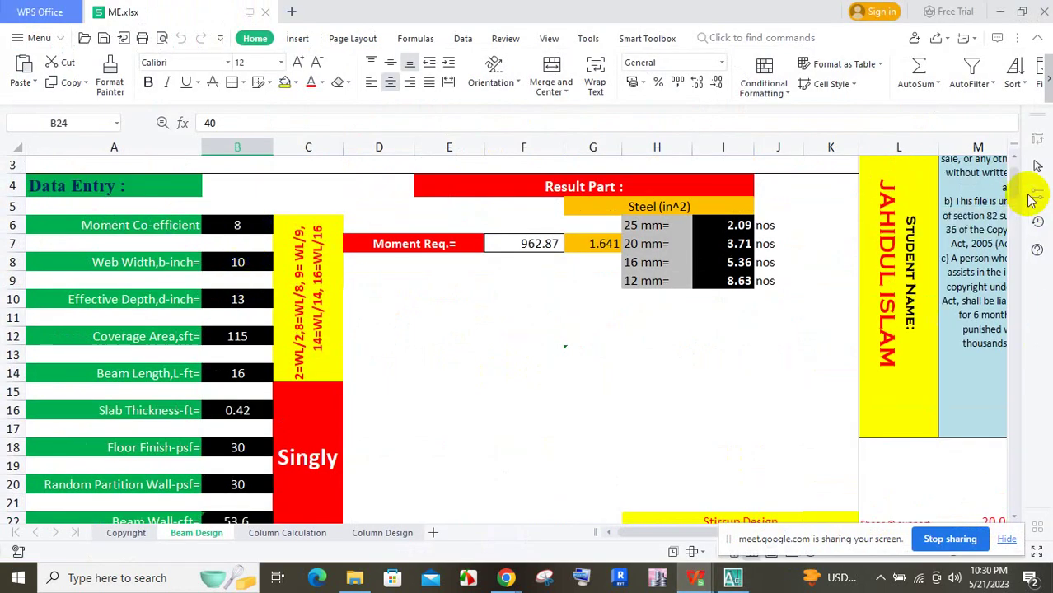
scroll(851, 192, up, 1)
click(256, 274)
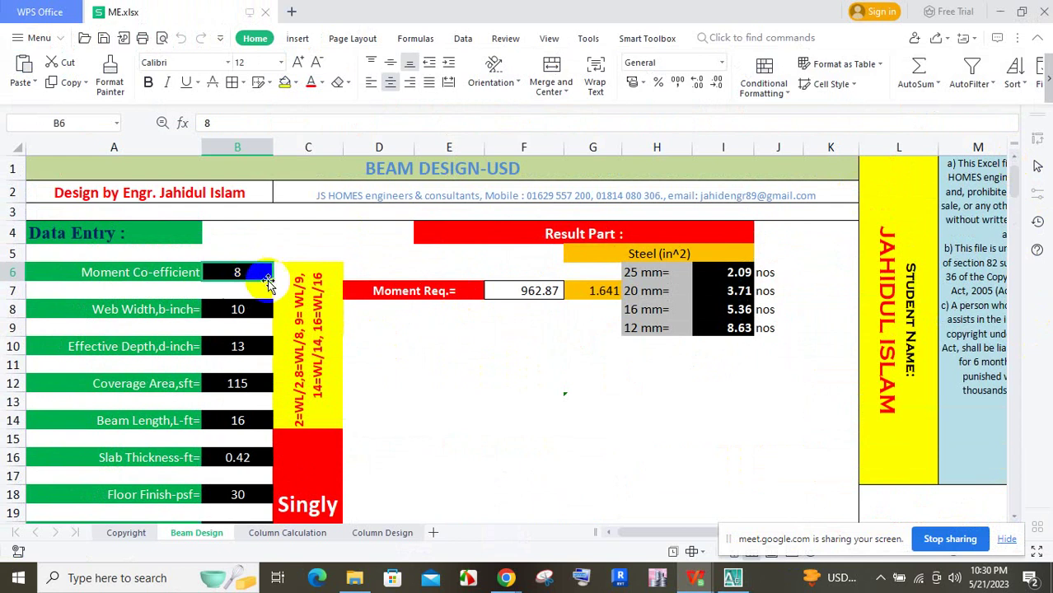
key(Down)
key(Down)
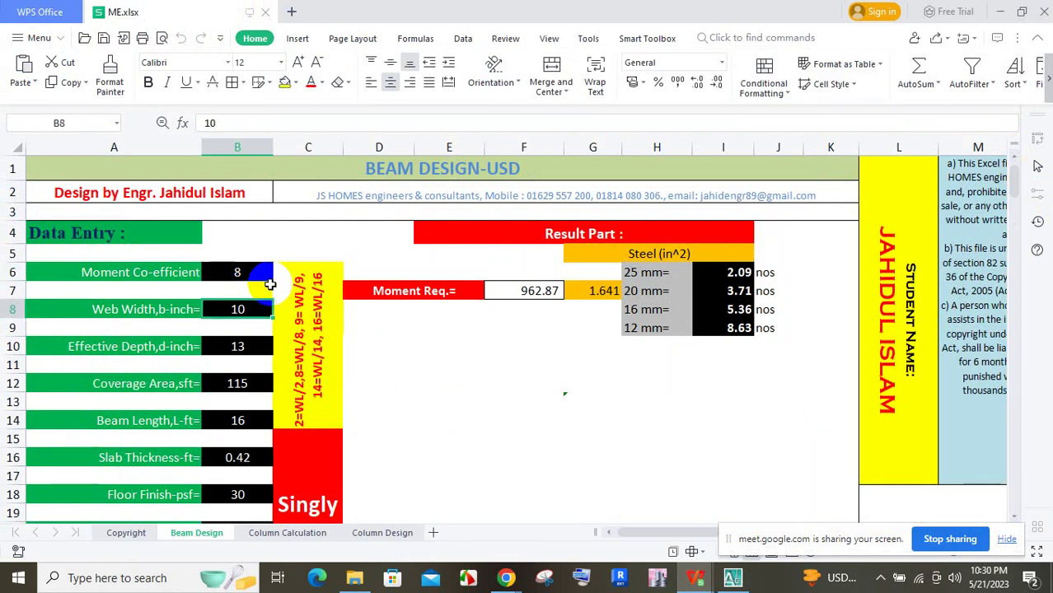
key(Down)
key(Down)
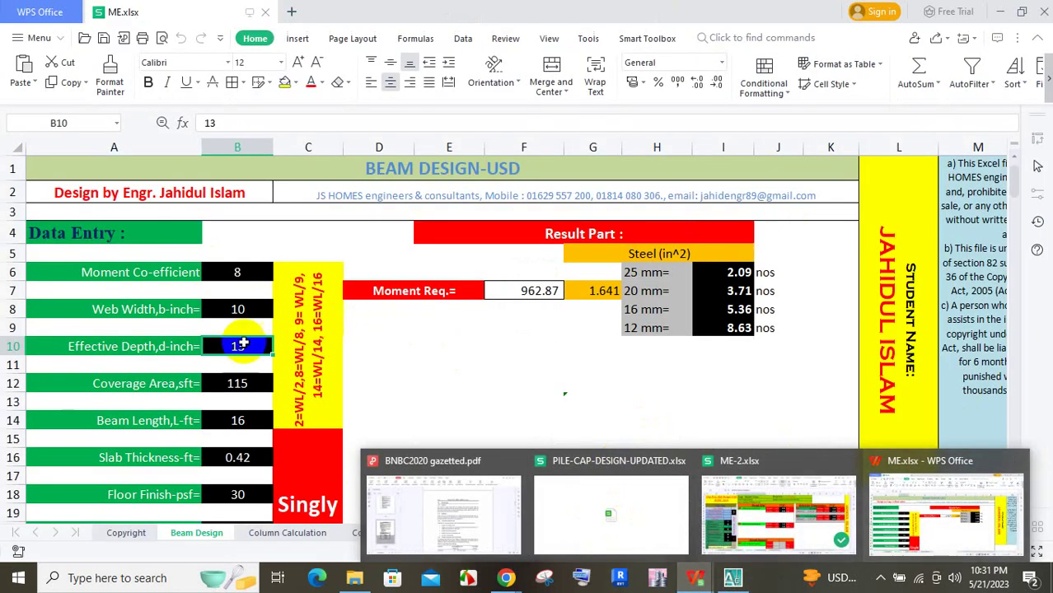
Set the beam's effective depth to 4.5 inches in the ME.xlsx Beam Design sheet.
click(945, 506)
click(251, 347)
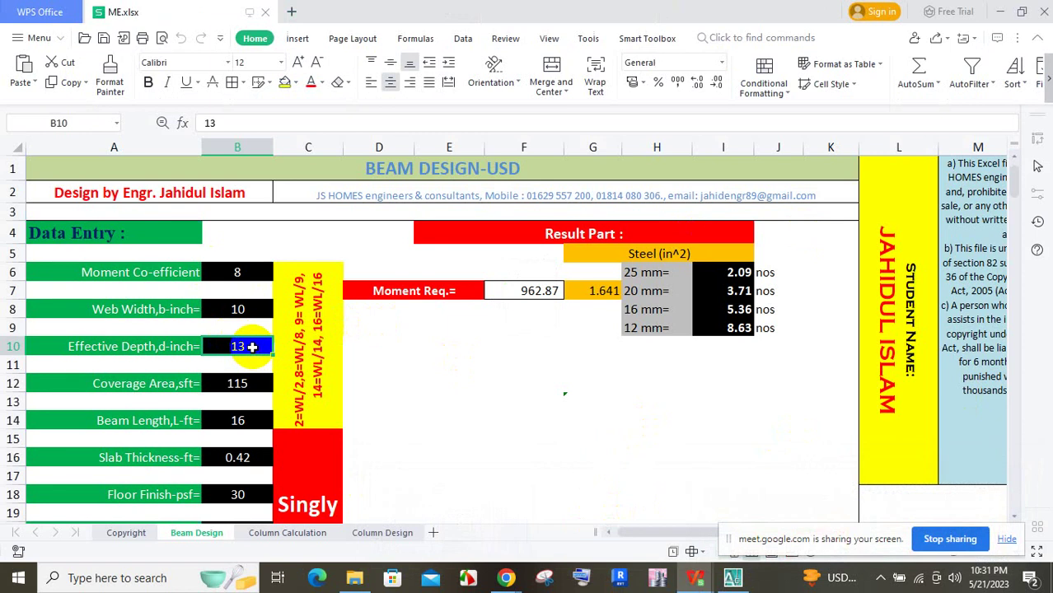
text(4)
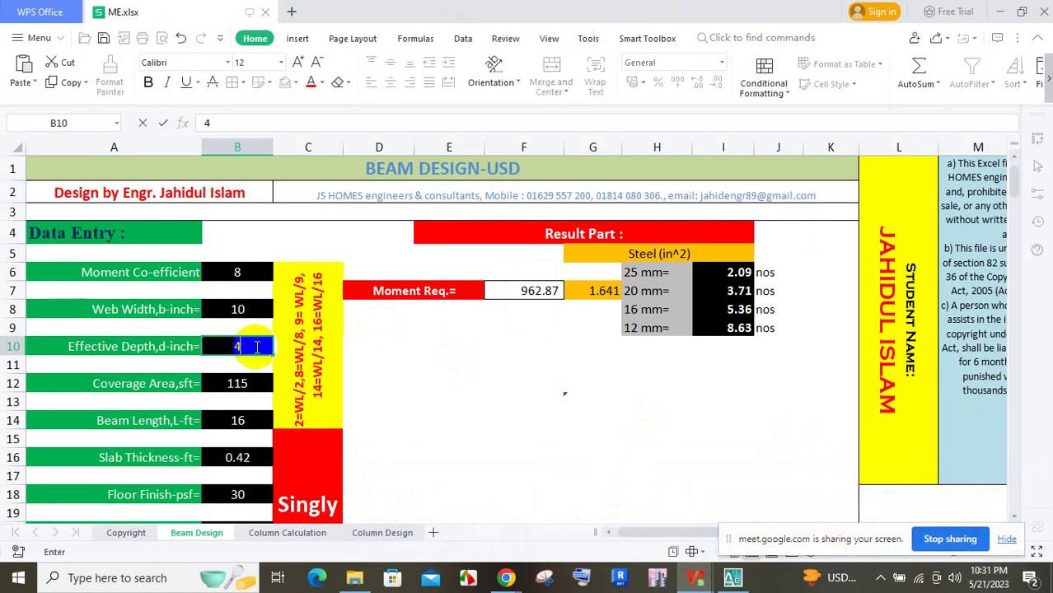
text(.6)
key(BackSpace)
text(5)
key(Return)
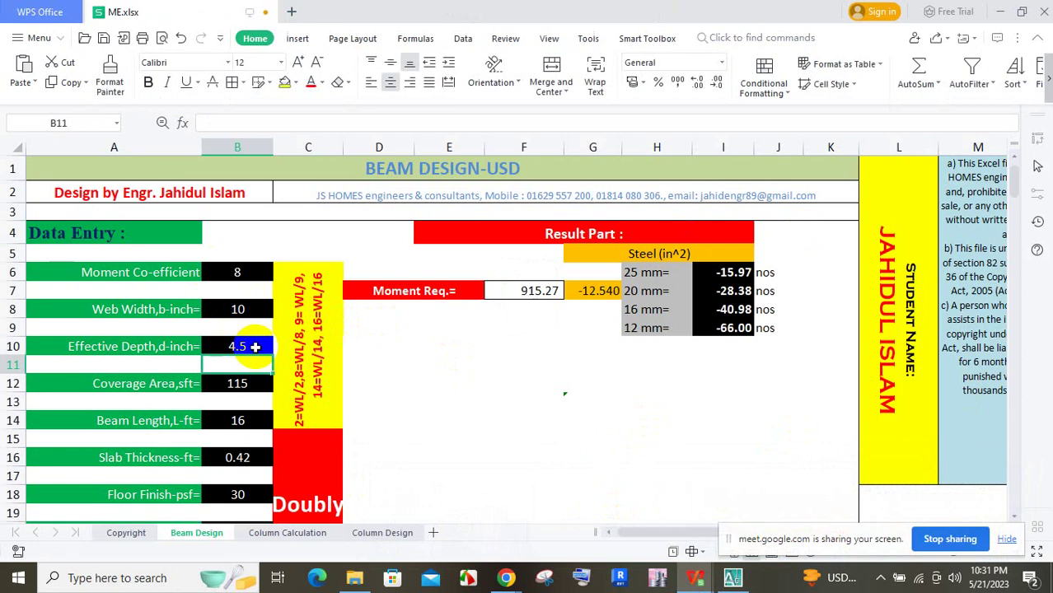
Set the beam's coverage area to 61 sft.
scroll(254, 373, down, 1)
click(247, 336)
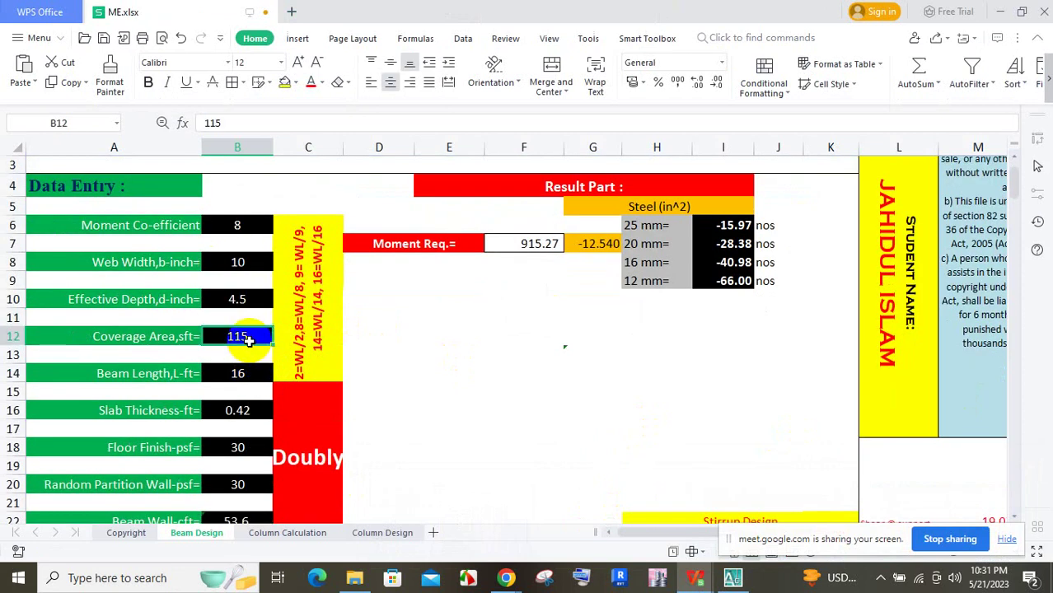
text(61)
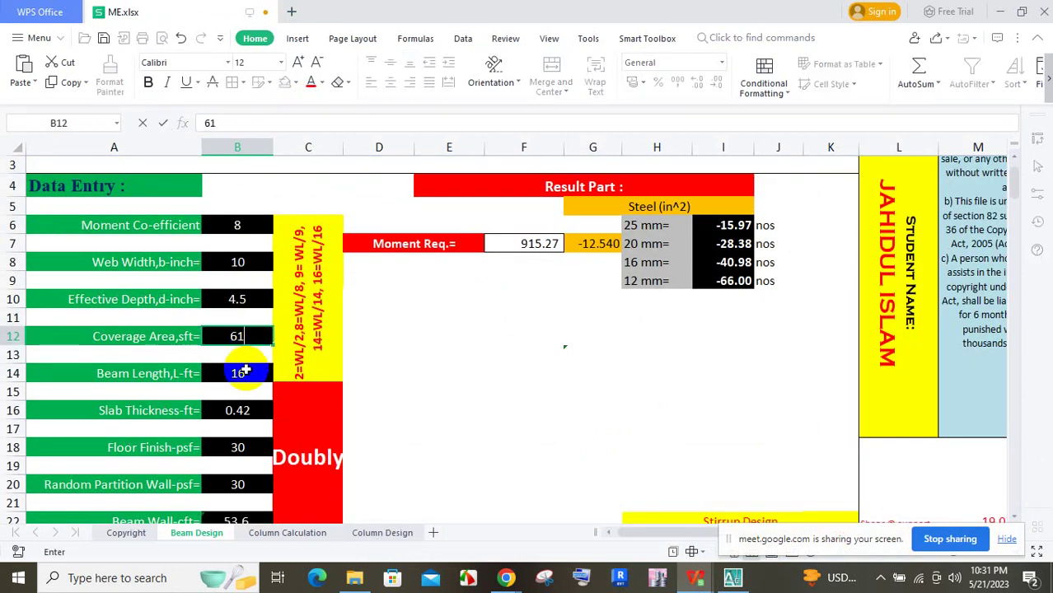
click(246, 371)
scroll(257, 334, down, 1)
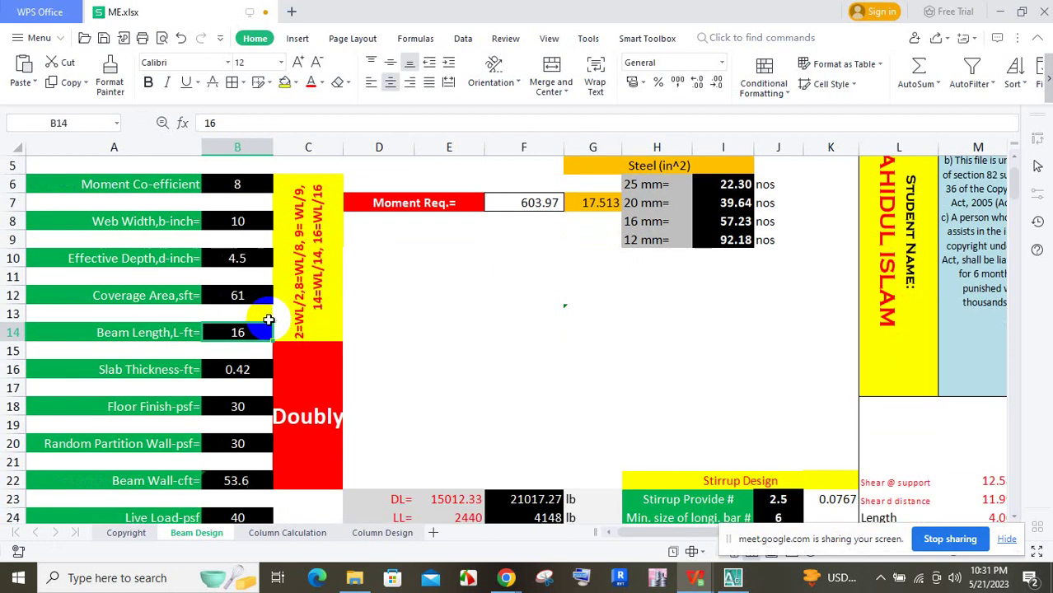
click(244, 295)
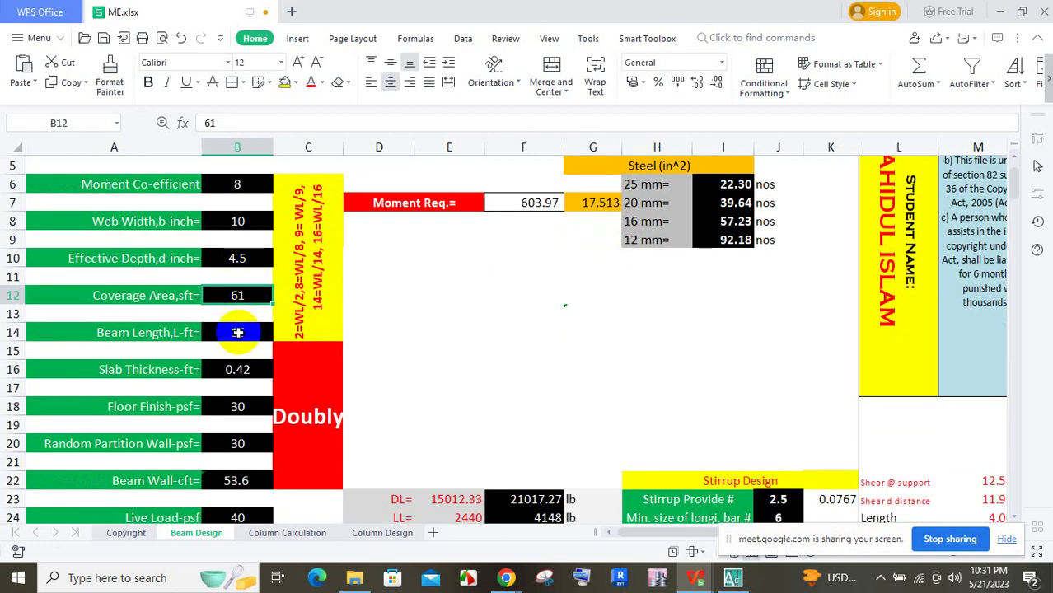
Set the beam length to 14.58 ft.
click(244, 334)
text(14)
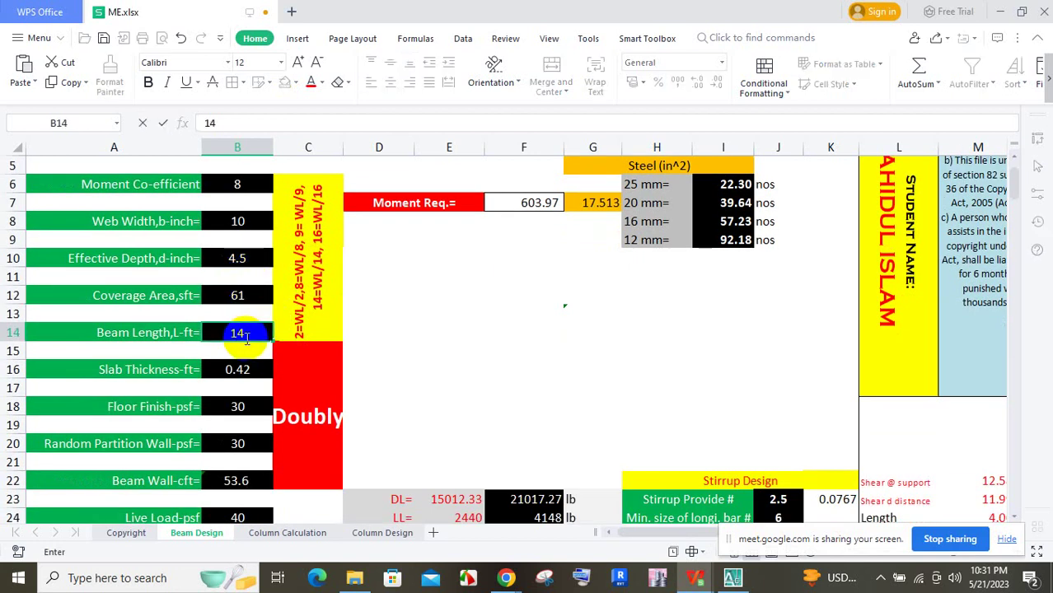
text(.58)
key(Return)
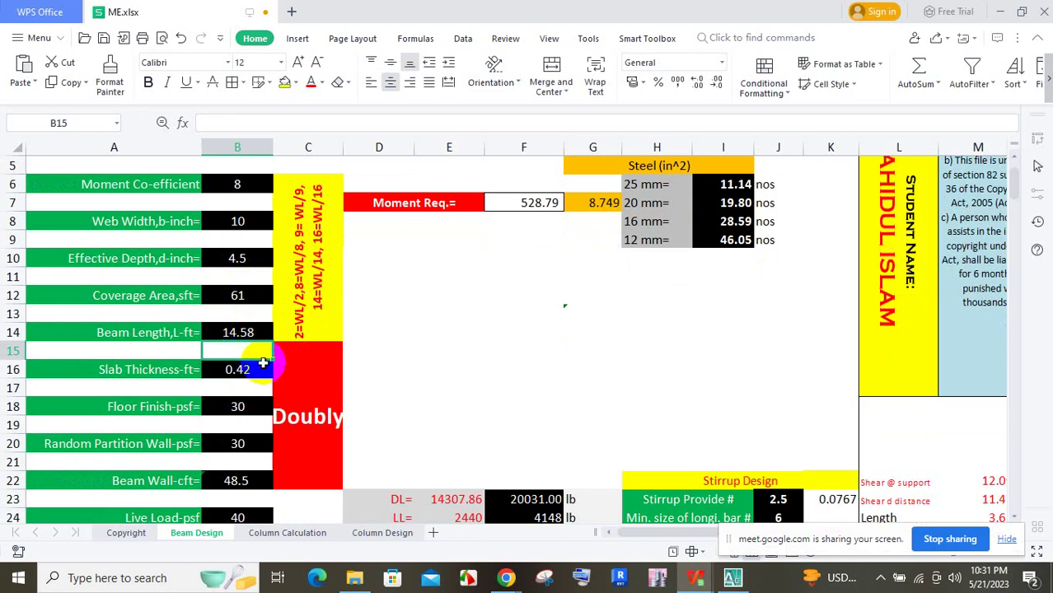
Set the slab thickness to 0.5 ft and keep the floor finish load as entered.
click(263, 367)
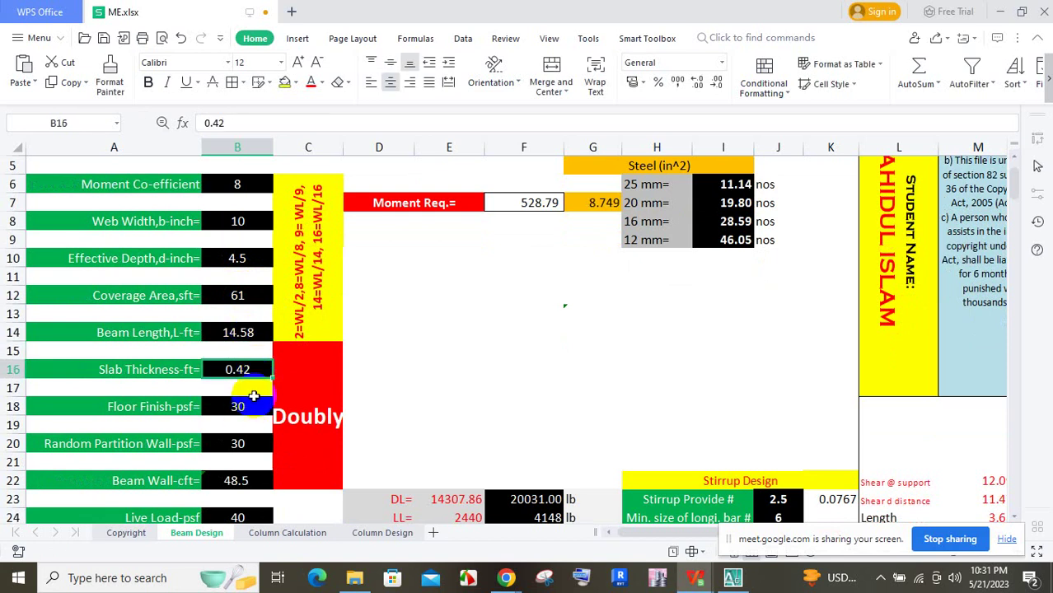
text(0.5)
key(Return)
key(Return)
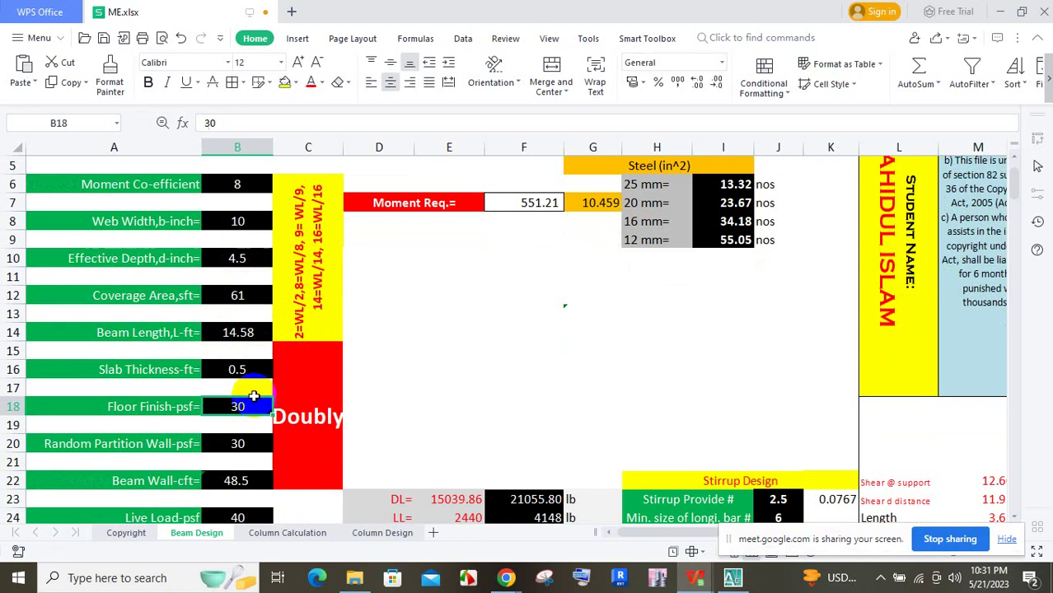
key(Return)
key(Return)
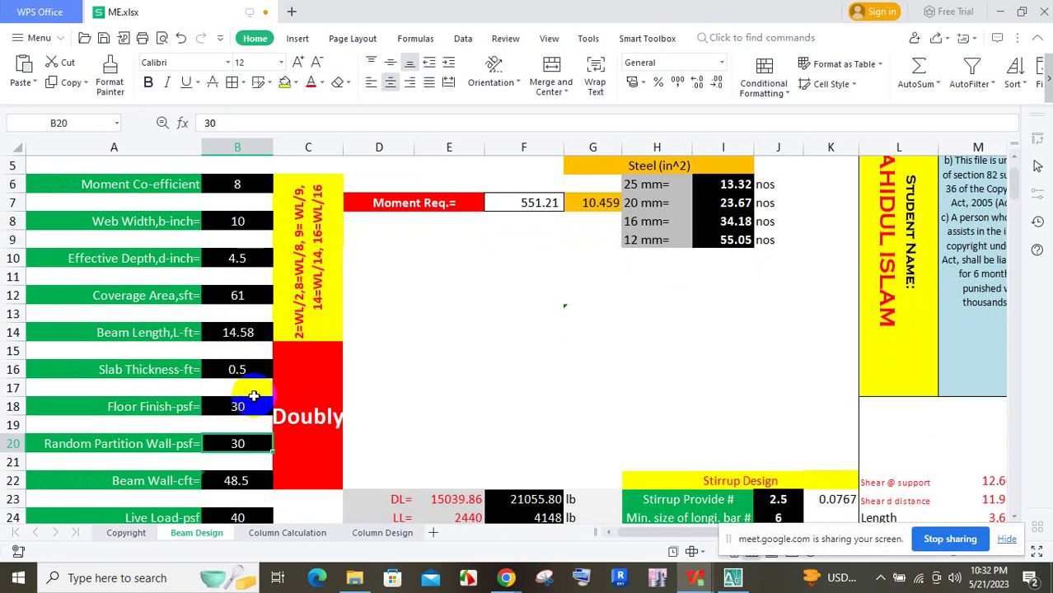
Change the last factor of the beam wall volume formula to 9.5, giving =(B14-1)*0.42*9.5.
scroll(251, 401, down, 2)
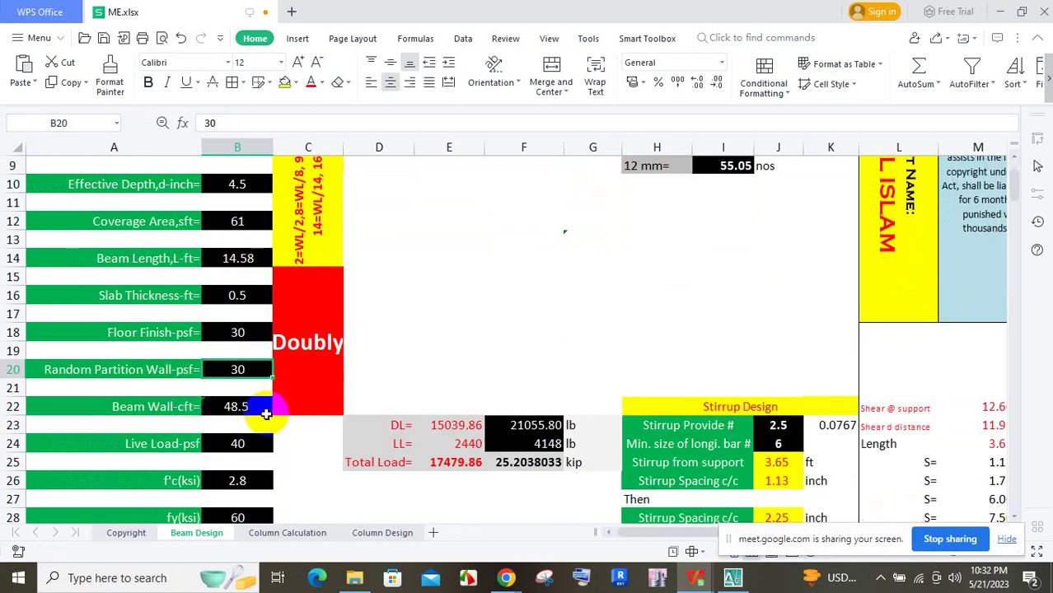
click(254, 407)
scroll(252, 407, down, 1)
click(247, 407)
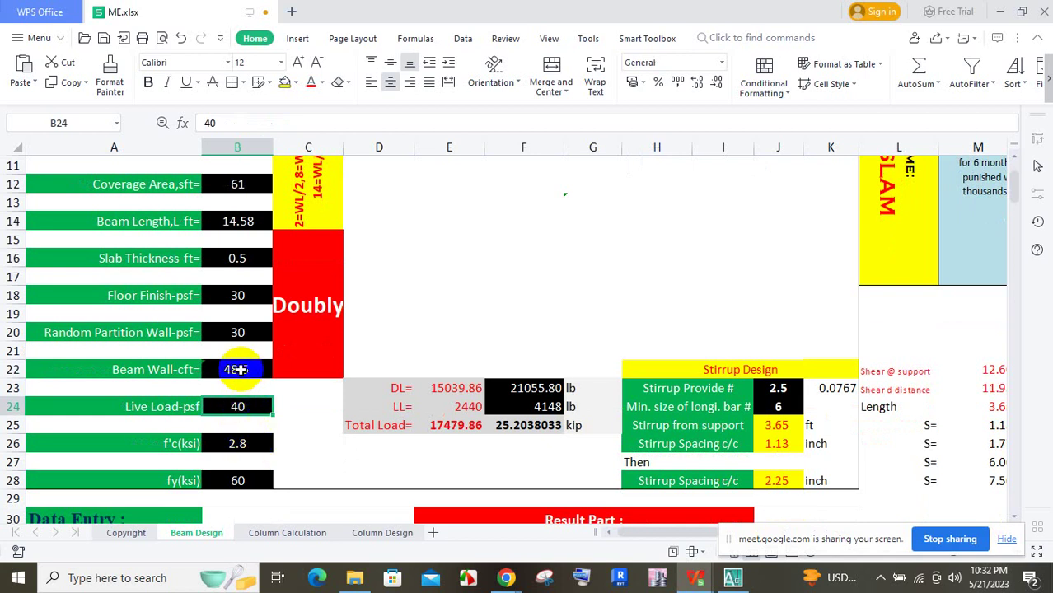
click(237, 369)
click(314, 124)
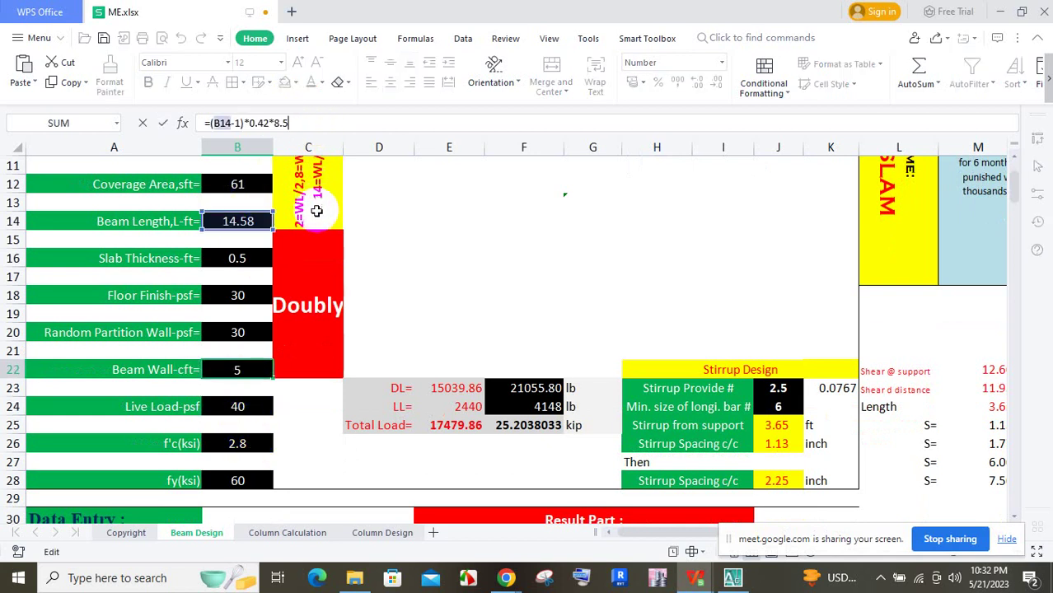
key(BackSpace)
key(BackSpace)
key(BackSpace)
text(9.5)
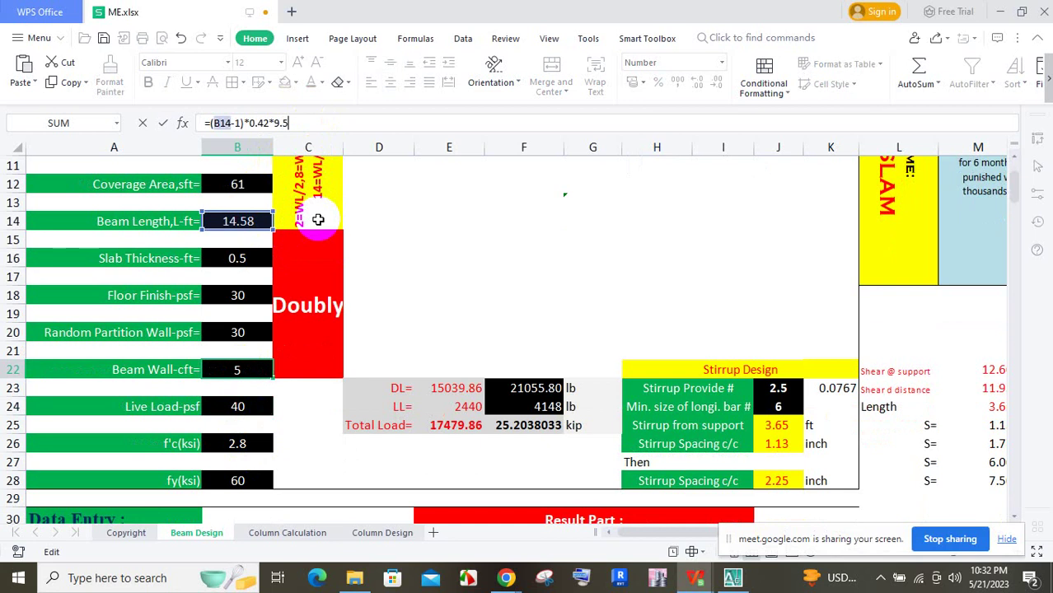
key(Return)
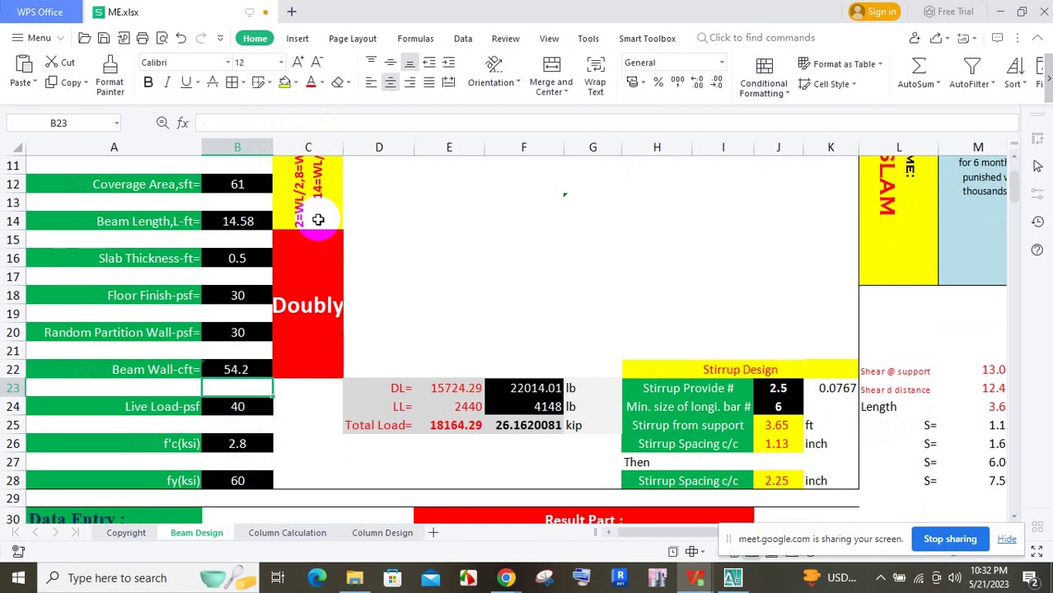
Check the live load entry and set the concrete strength f'c to 3 ksi.
key(Down)
key(Down)
key(Down)
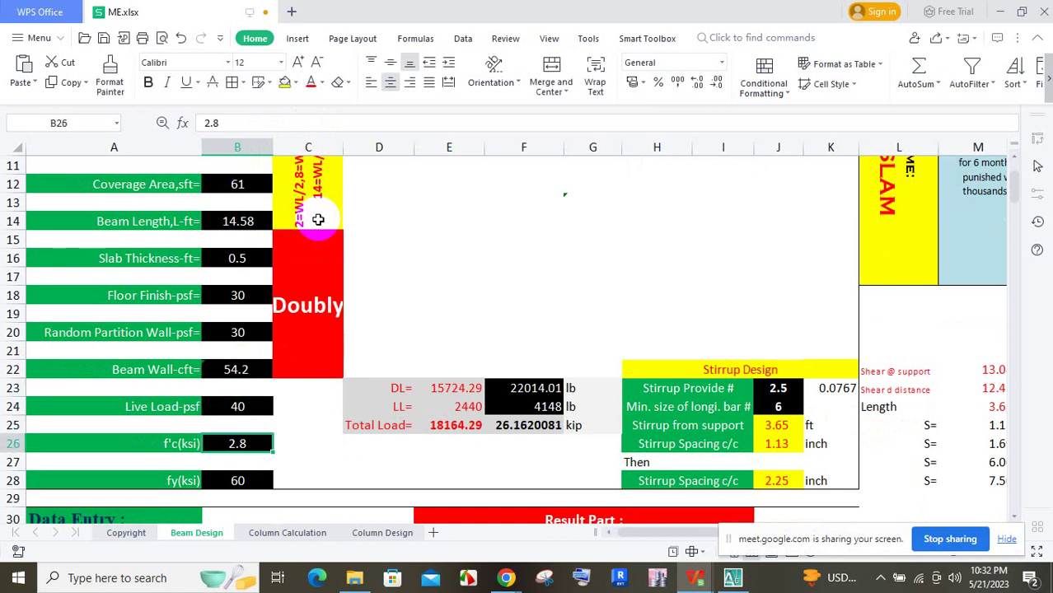
key(Up)
key(Up)
key(Up)
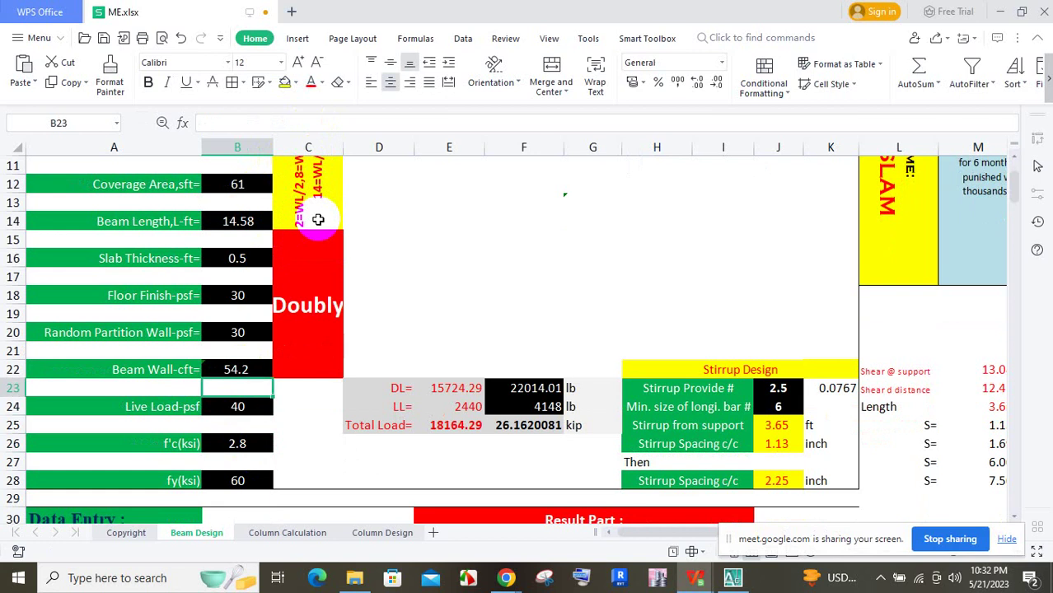
key(Up)
key(Down)
key(Down)
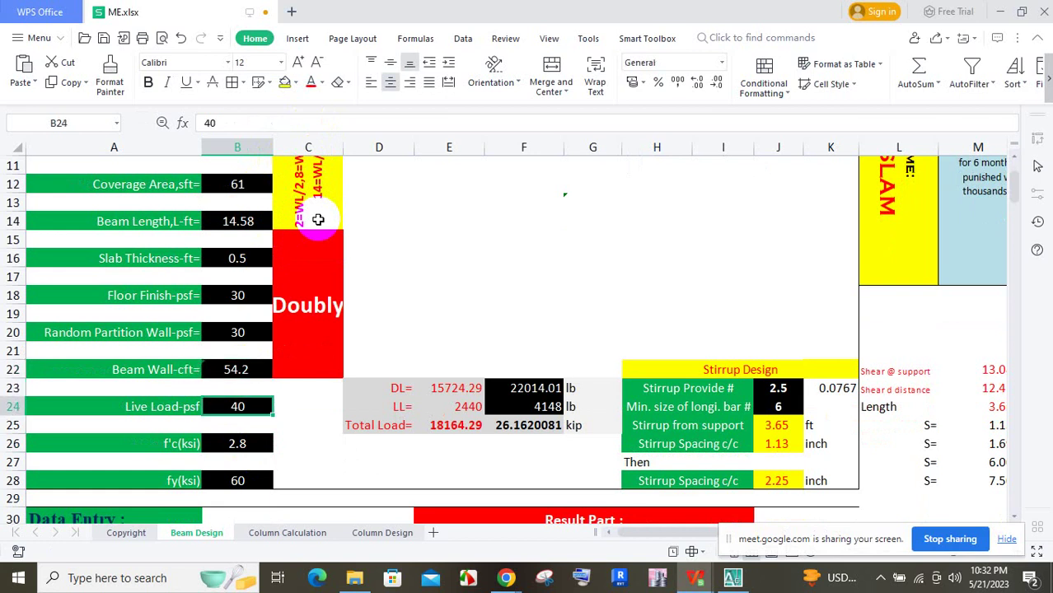
key(Down)
key(Down)
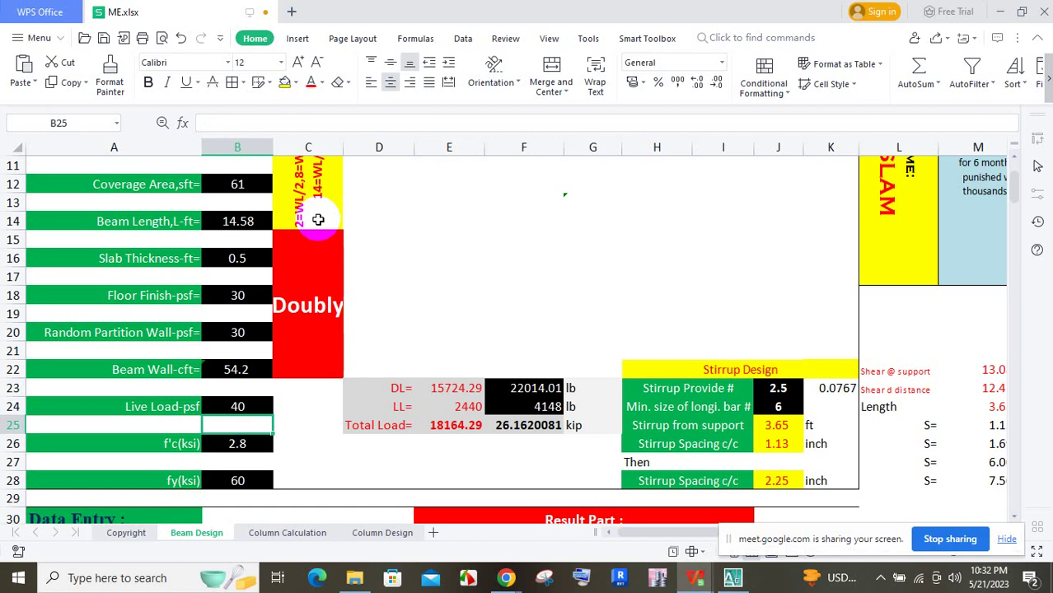
key(Down)
key(Up)
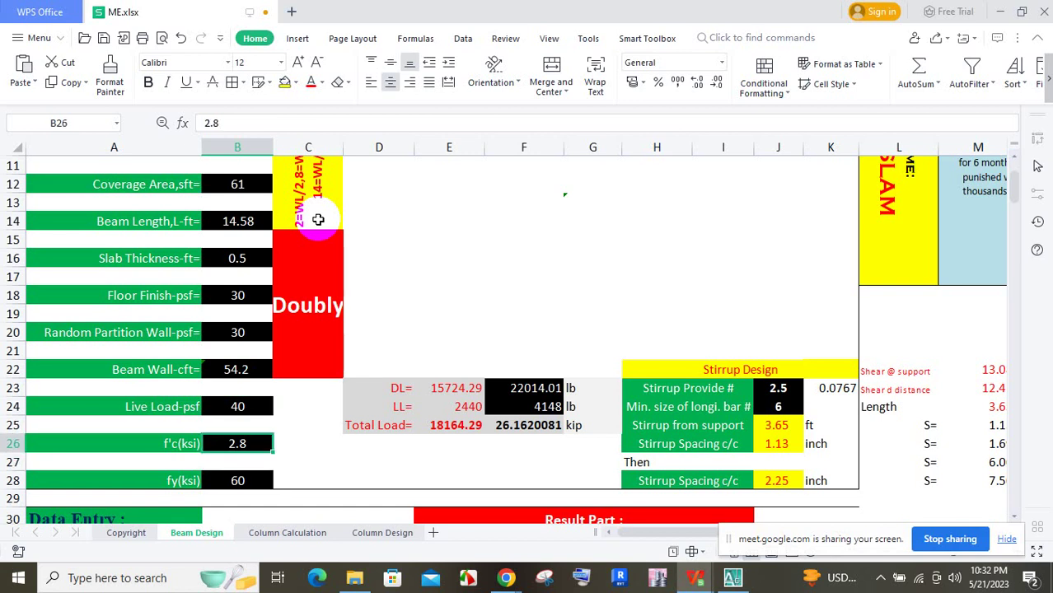
text(3)
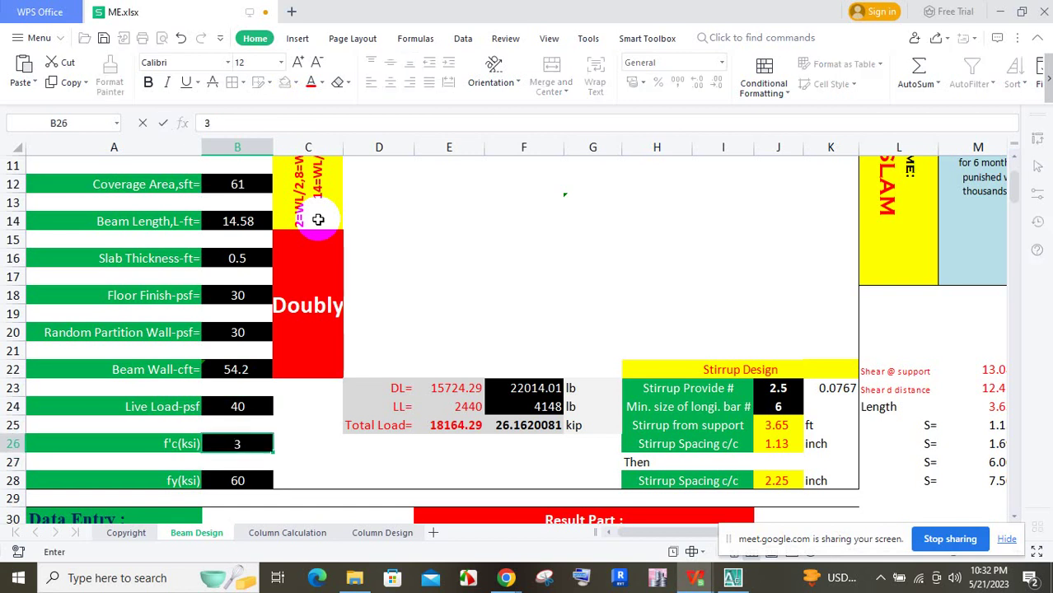
key(Return)
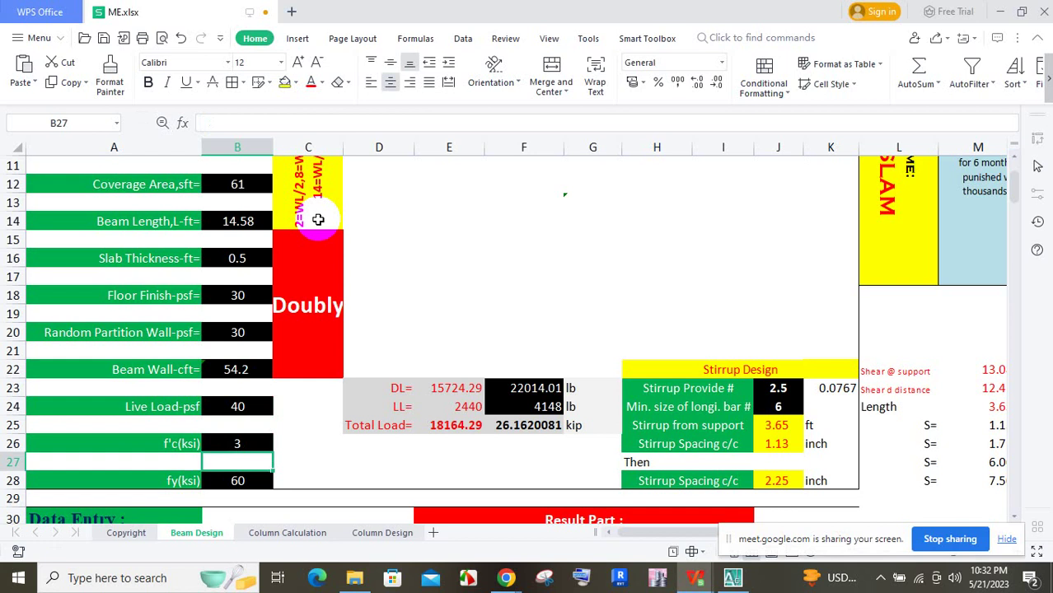
Check the steel yield strength, the singly/doubly reinforcement formula, and the required moment and steel results.
key(Down)
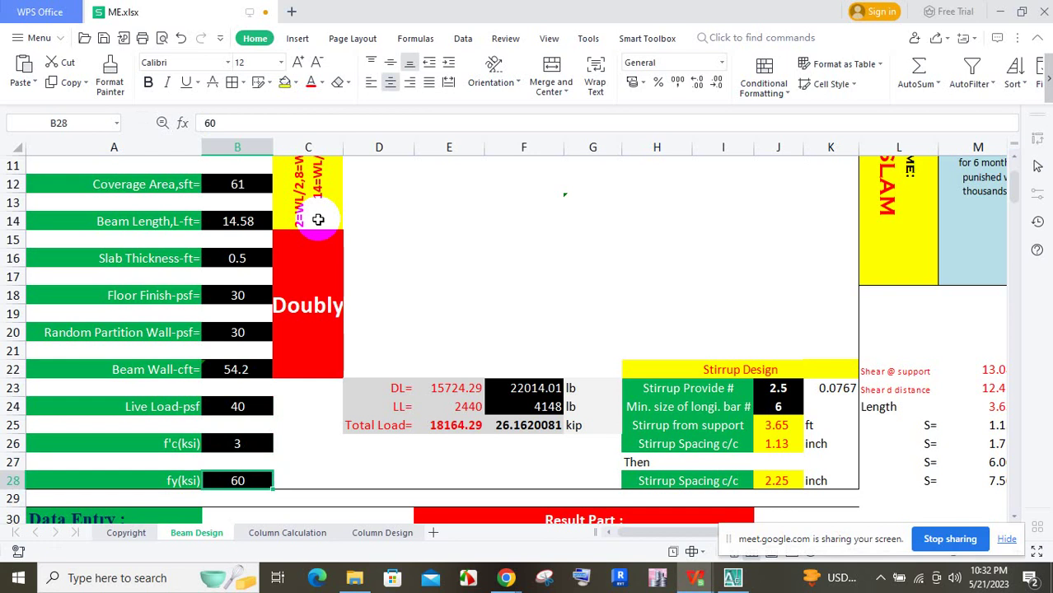
scroll(387, 429, up, 1)
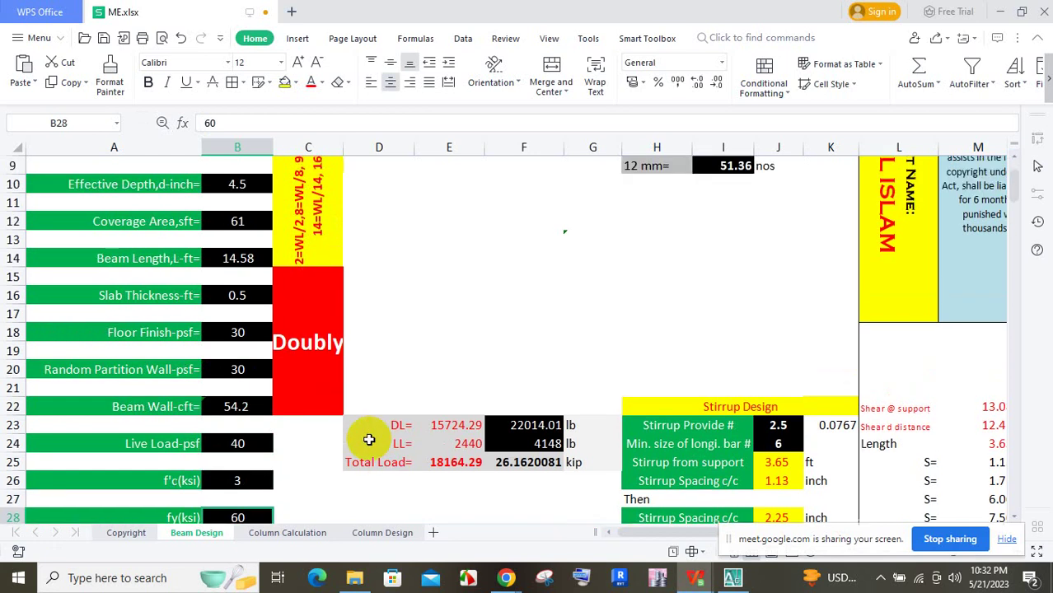
click(317, 345)
scroll(364, 356, up, 2)
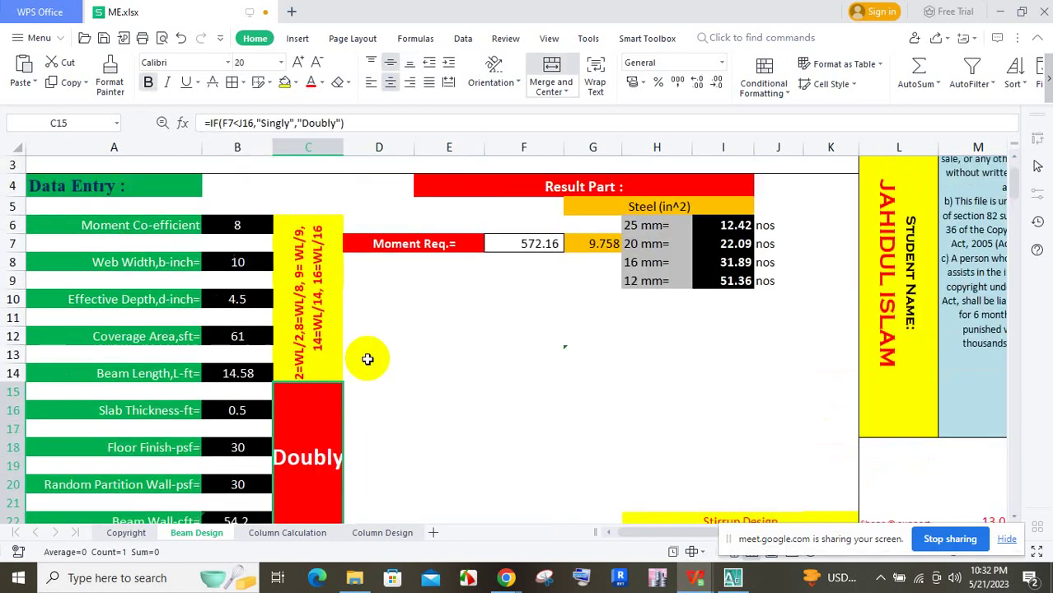
Check the 16 mm bar quantity and change the factored dead load formula in F23 to =1.2*E23.
click(732, 262)
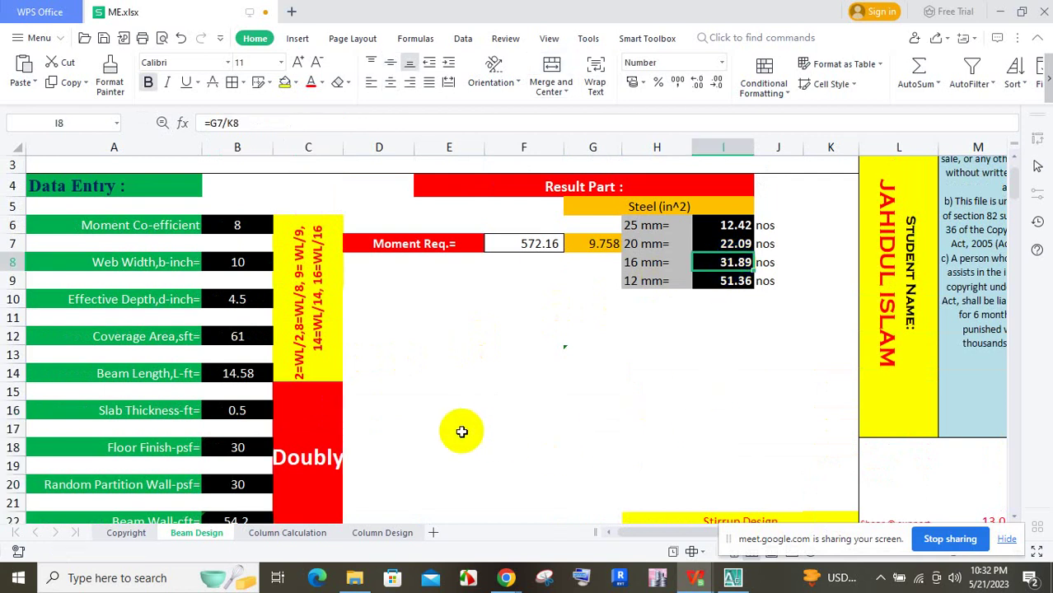
scroll(566, 265, down, 2)
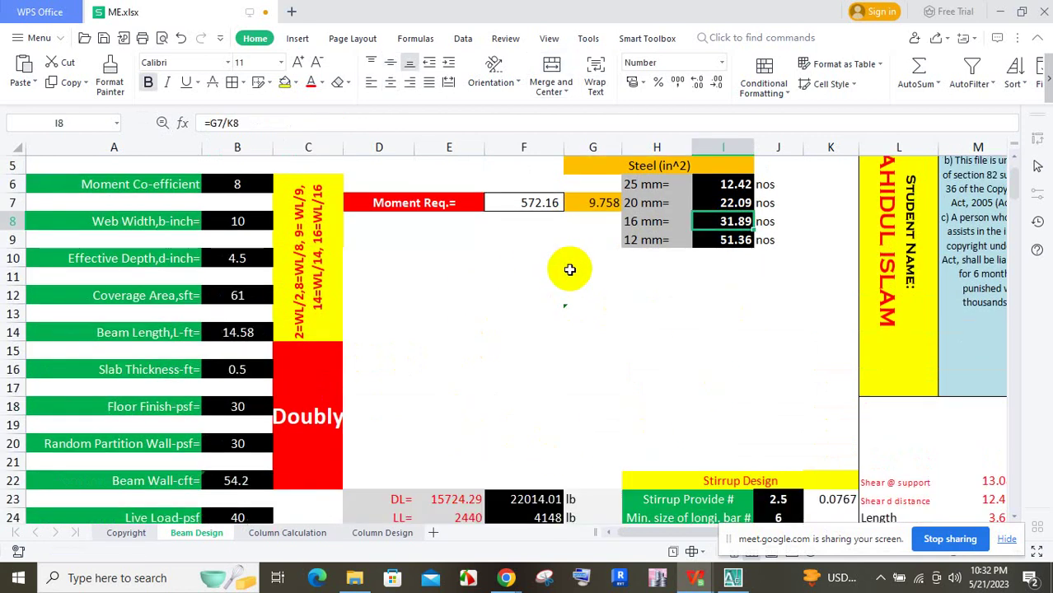
click(525, 426)
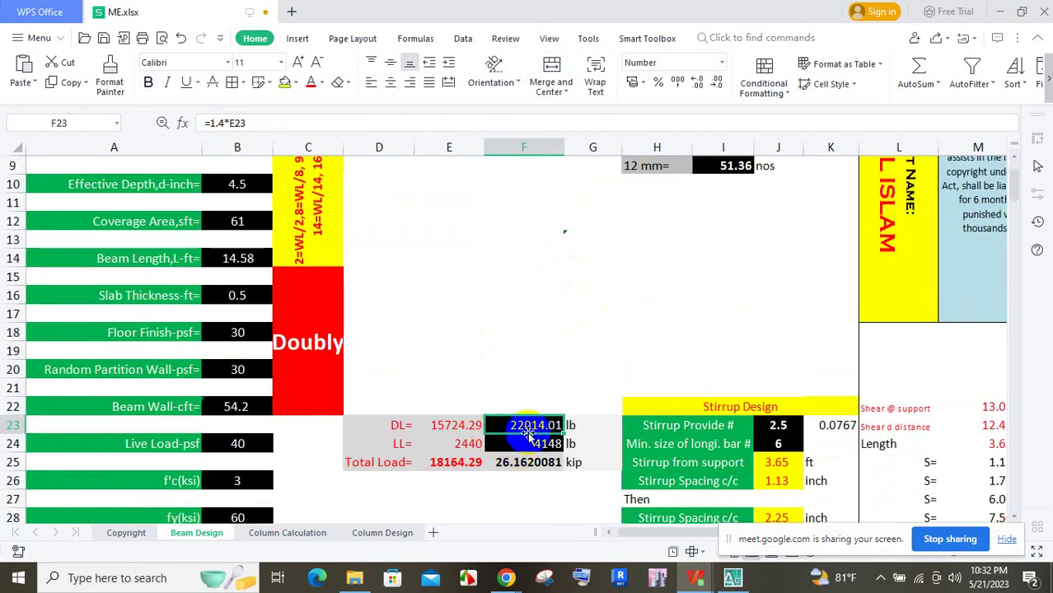
click(218, 122)
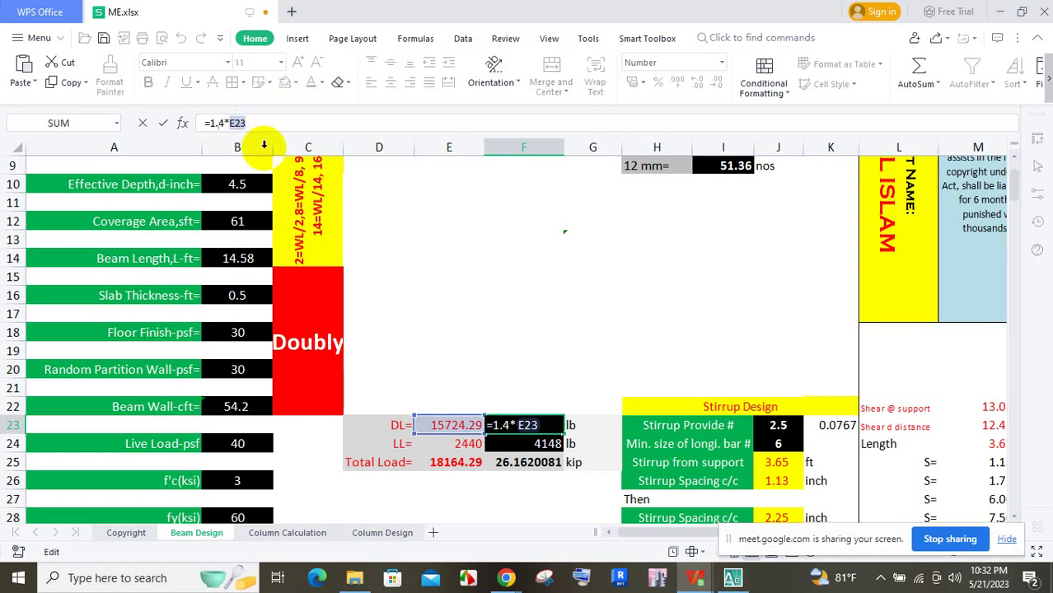
key(BackSpace)
text(2)
key(Return)
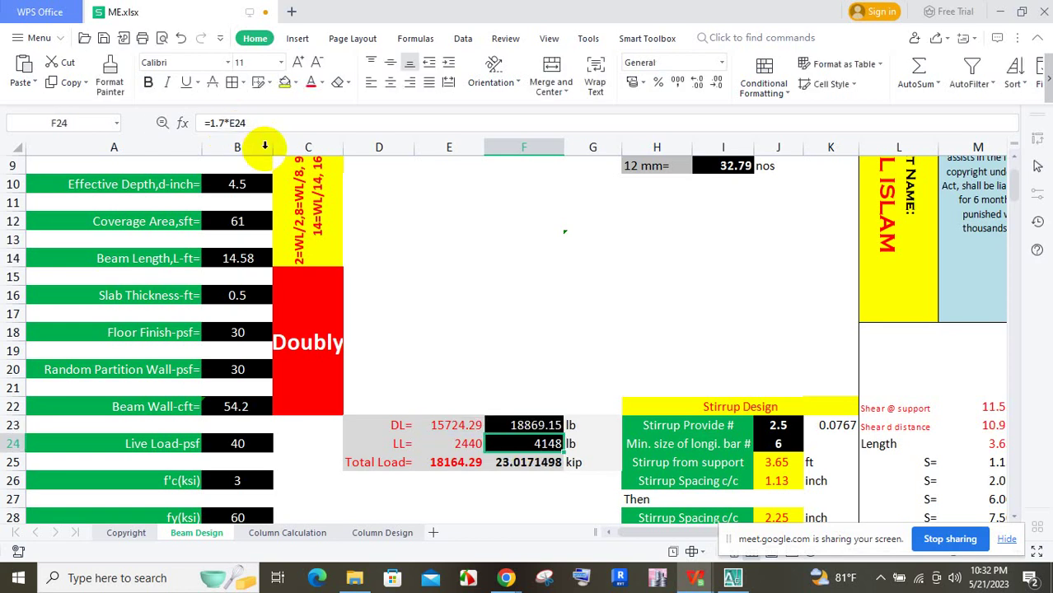
Change the factored live load formula in F24 to =1.6*E24 and check the required 16 mm and 12 mm bar quantities.
click(239, 123)
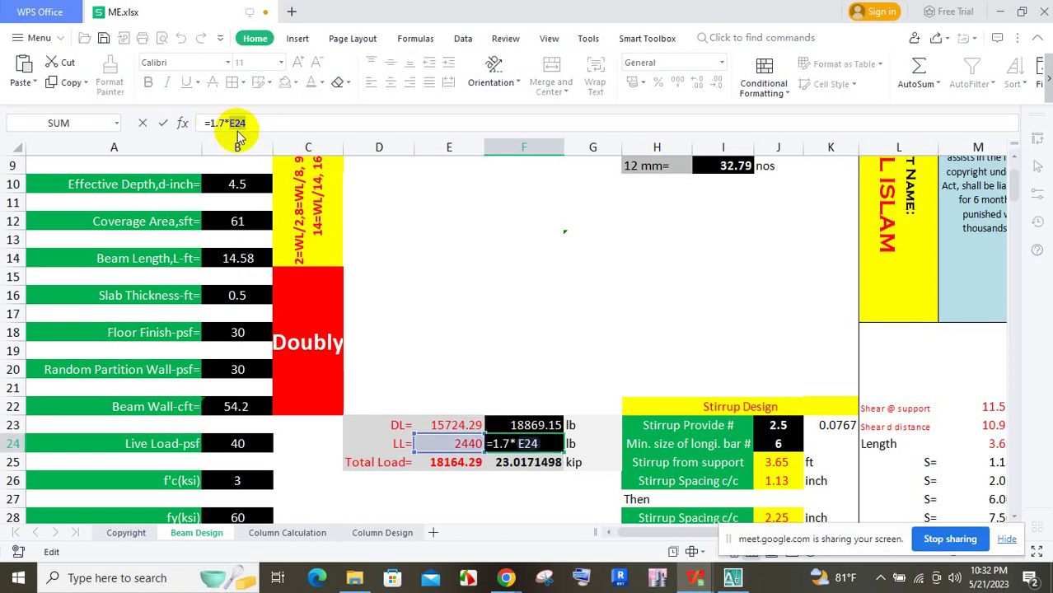
key(BackSpace)
text(6)
key(Return)
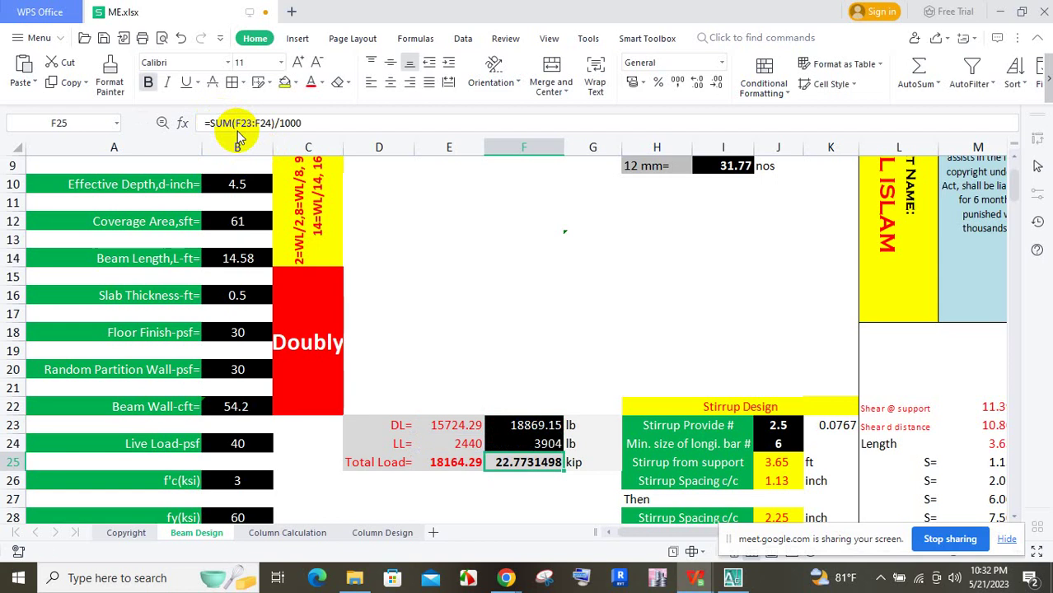
scroll(599, 247, up, 2)
drag(736, 262, 738, 281)
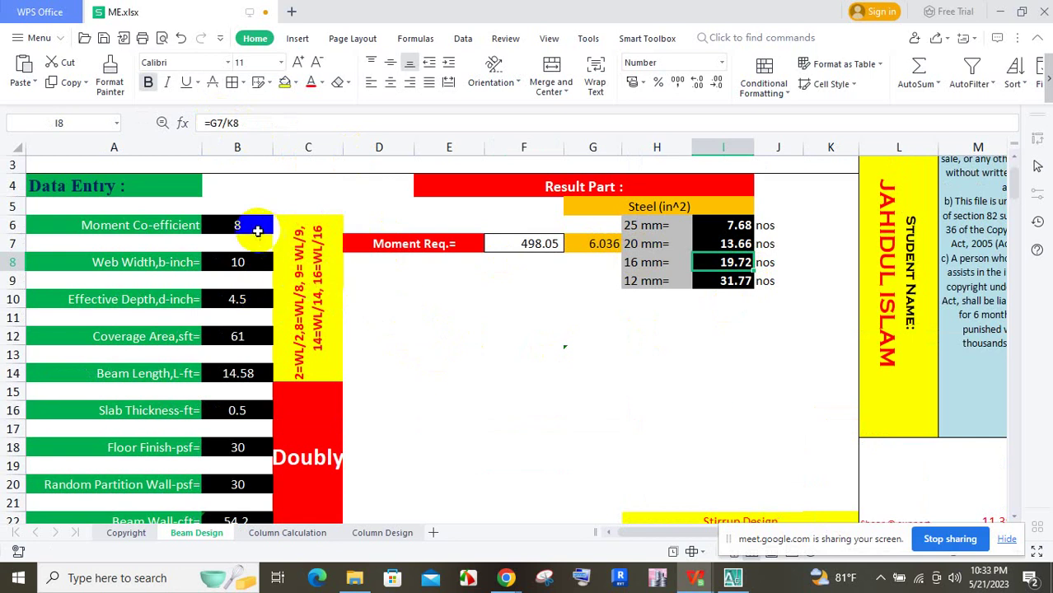
Set the moment coefficient to 9 and check the required number of 16 mm bars.
click(249, 228)
key(F2)
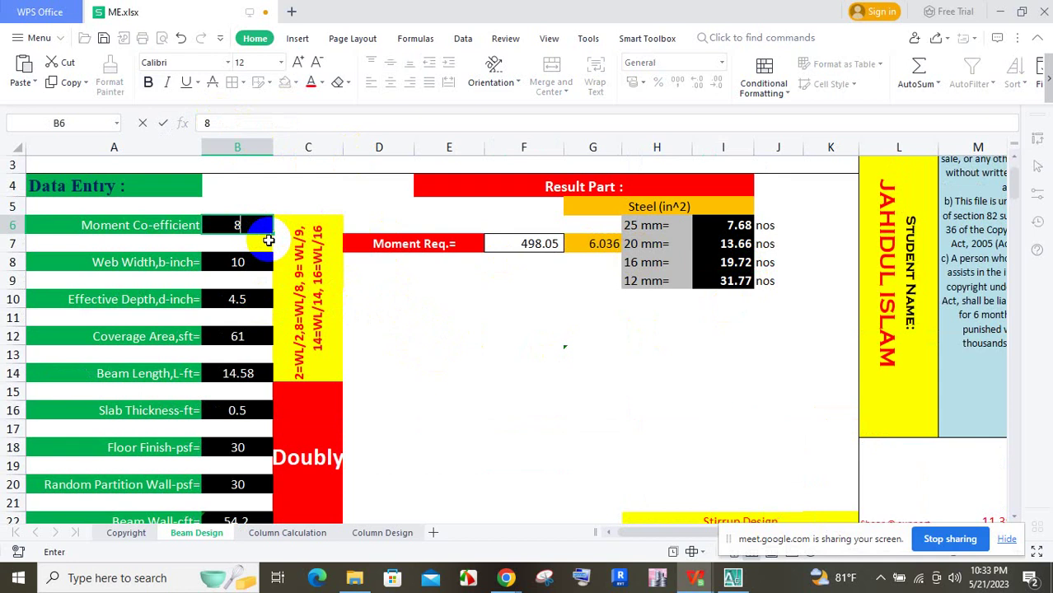
key(Return)
key(Up)
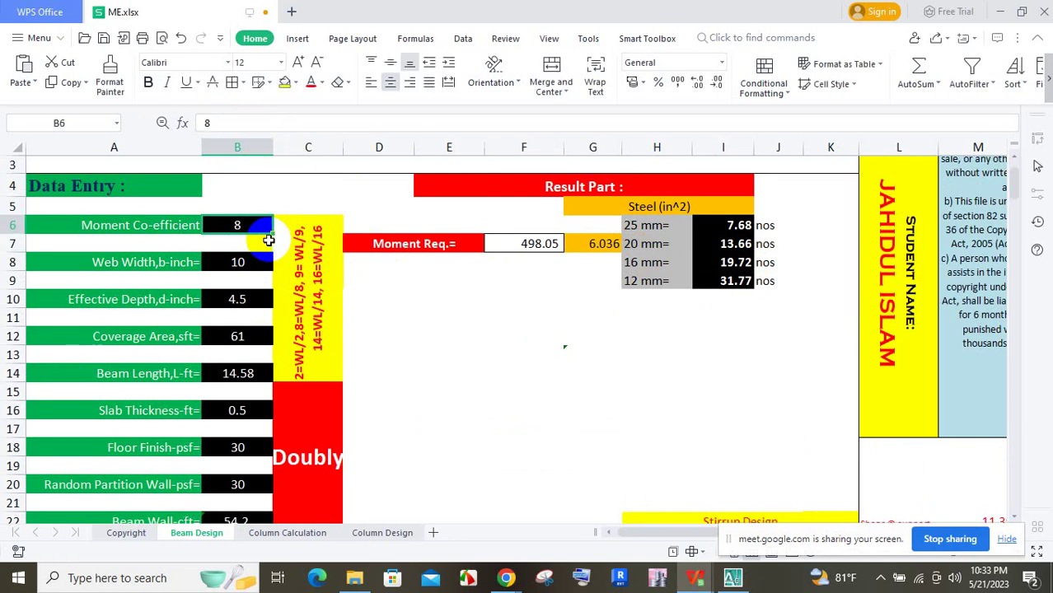
text(9)
key(Return)
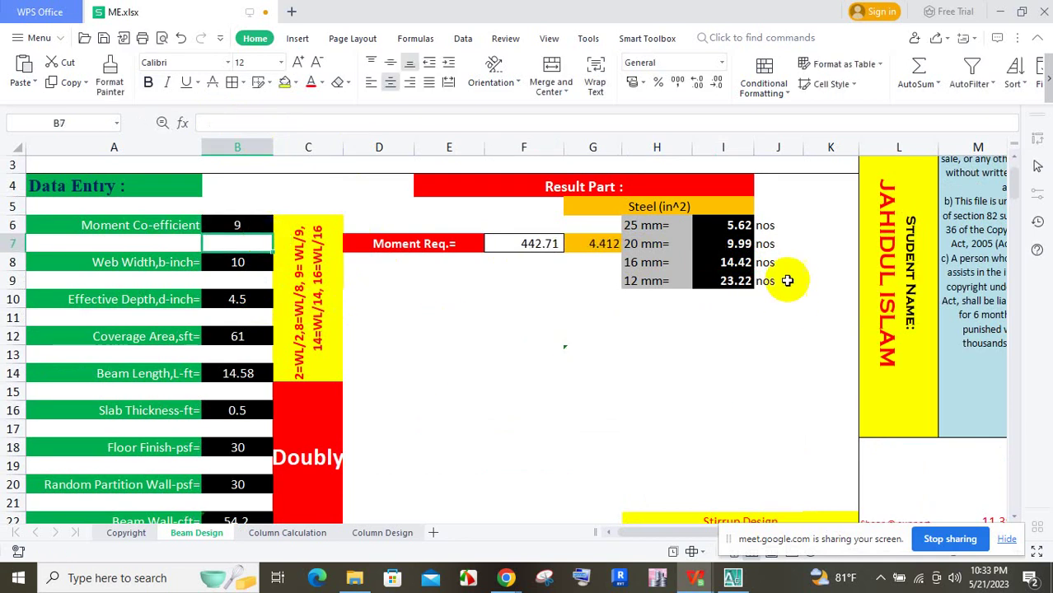
click(737, 264)
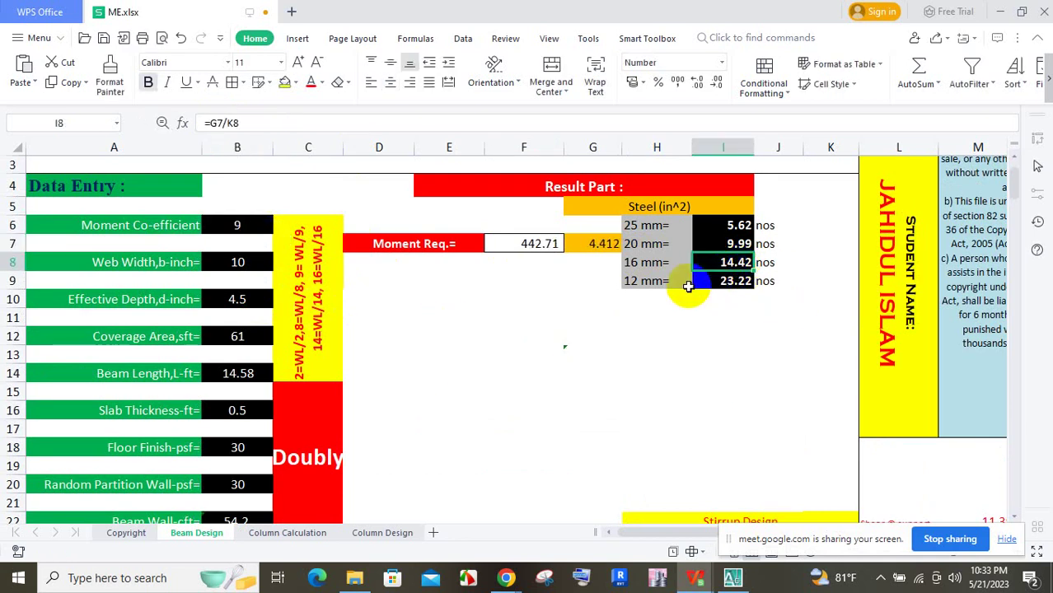
Switch to the STRUCTURAL.dwg plan in AutoCAD and dimension the 118 sft beam span between the two MC-9 columns, outside the exterior wall.
click(732, 578)
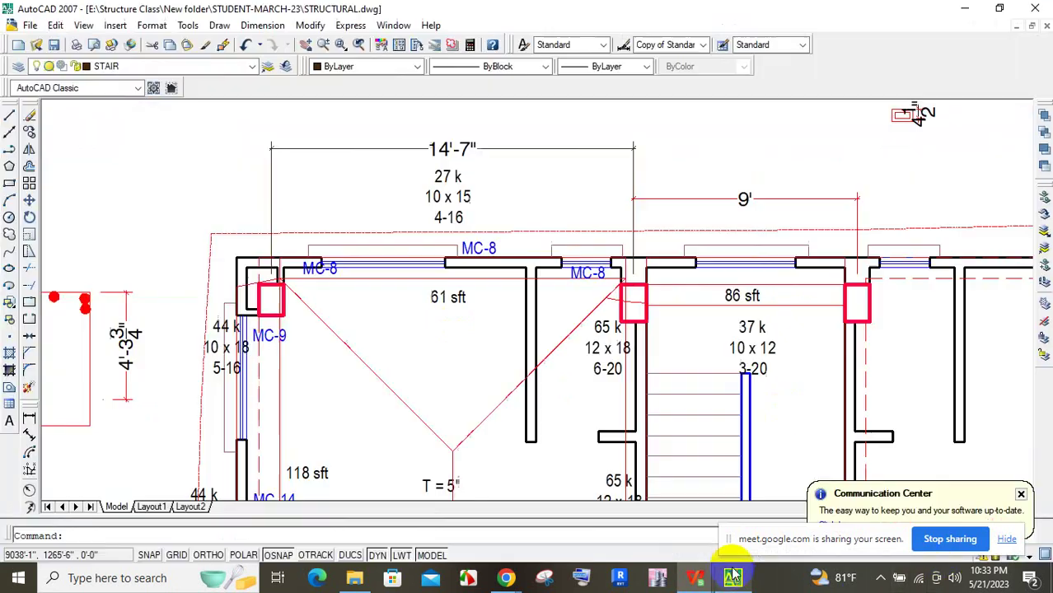
scroll(500, 328, down, 4)
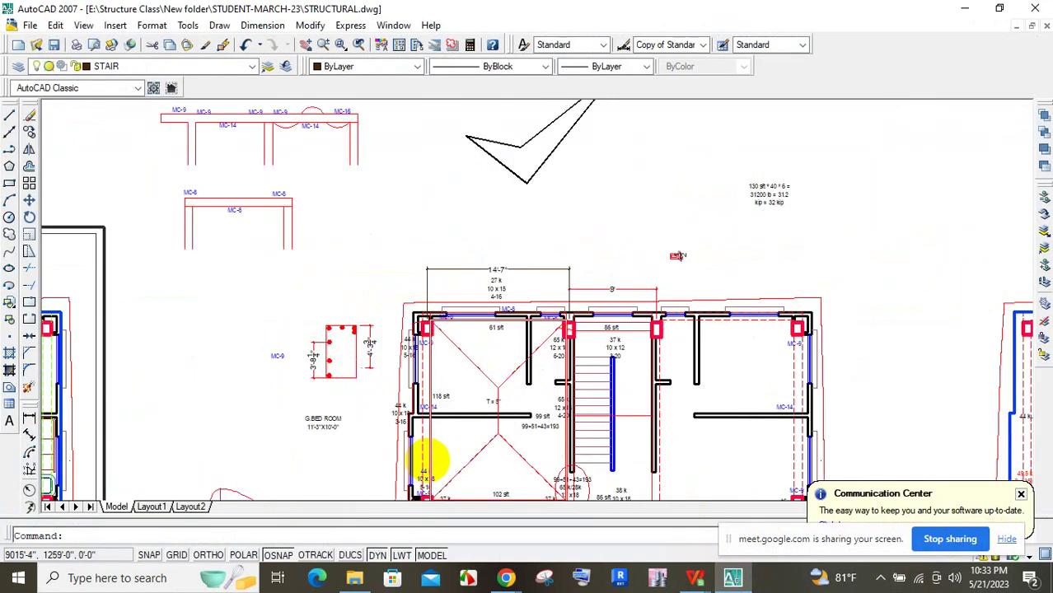
scroll(439, 287, up, 5)
click(29, 418)
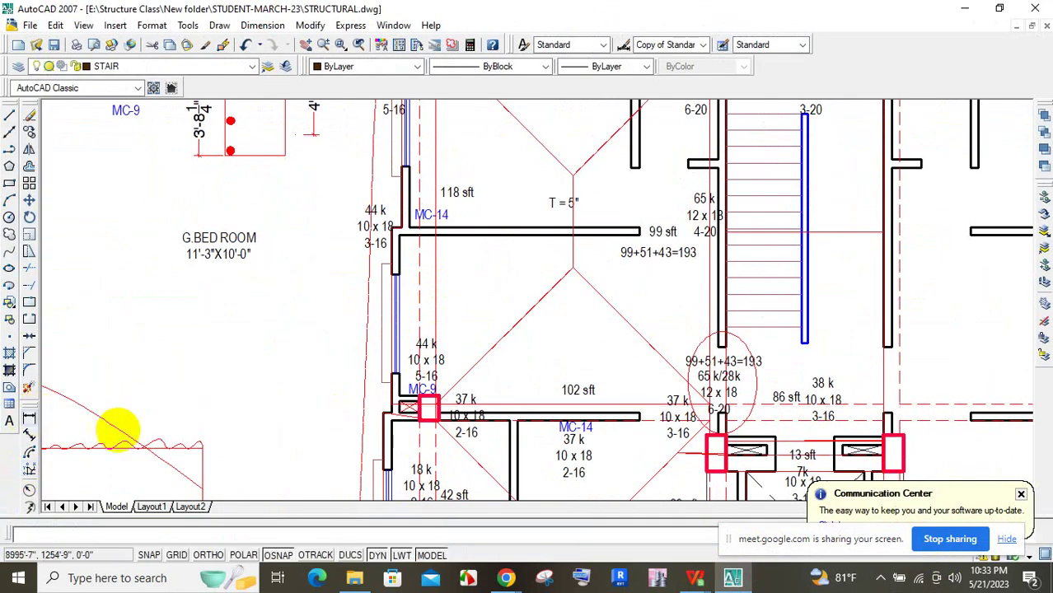
scroll(427, 404, up, 2)
click(426, 405)
scroll(418, 395, down, 3)
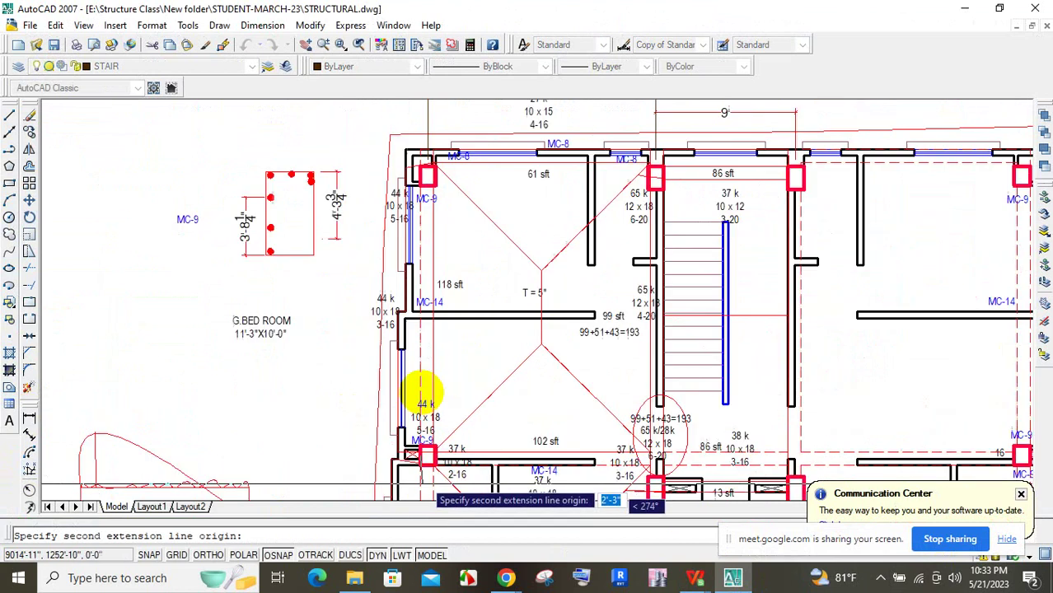
scroll(424, 170, up, 2)
scroll(427, 171, up, 2)
click(411, 178)
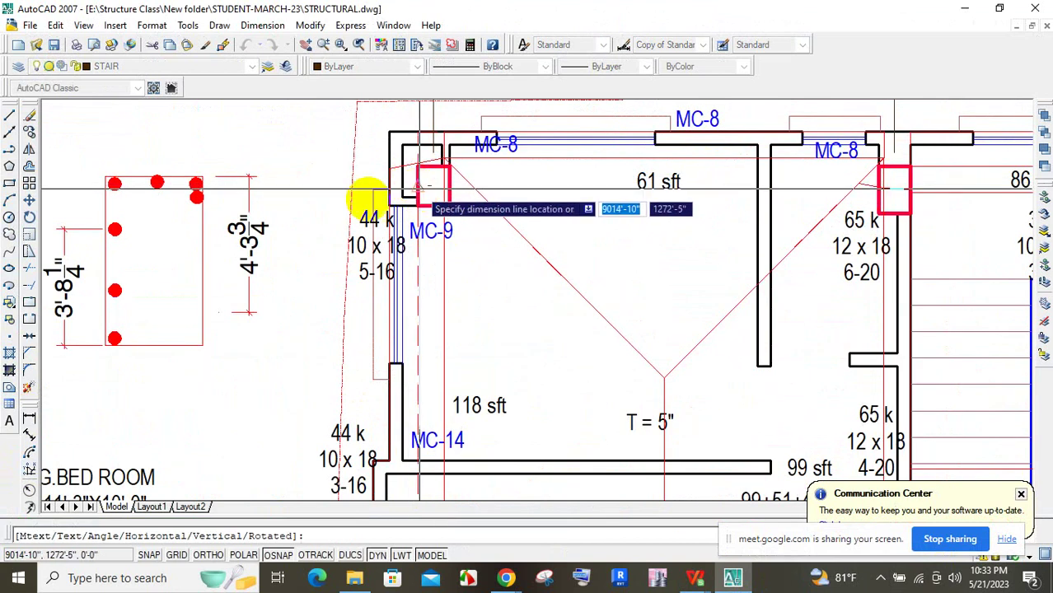
click(299, 202)
scroll(298, 201, down, 3)
scroll(383, 270, up, 3)
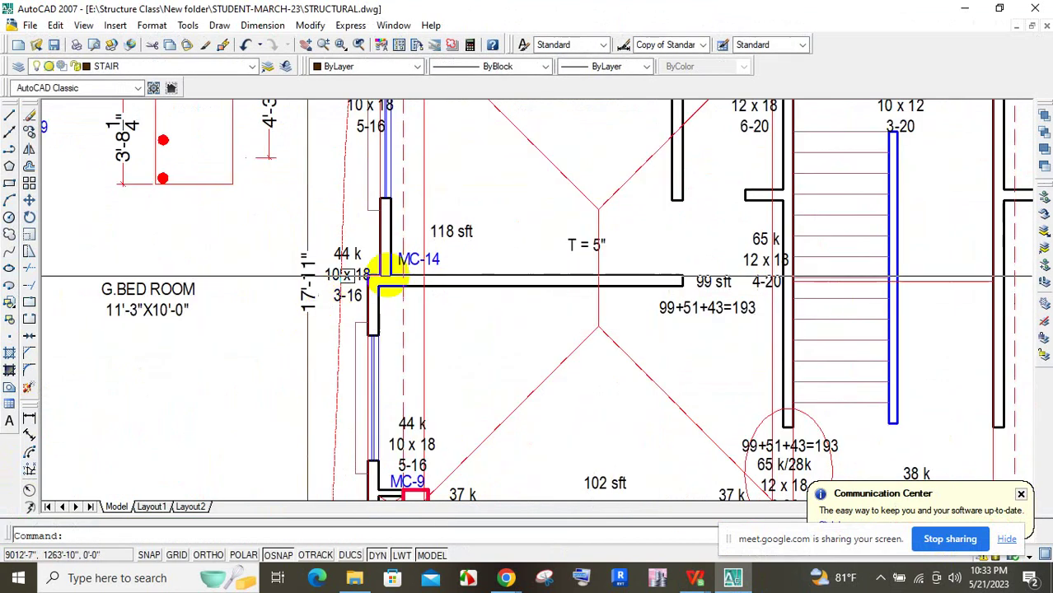
drag(470, 228, 464, 249)
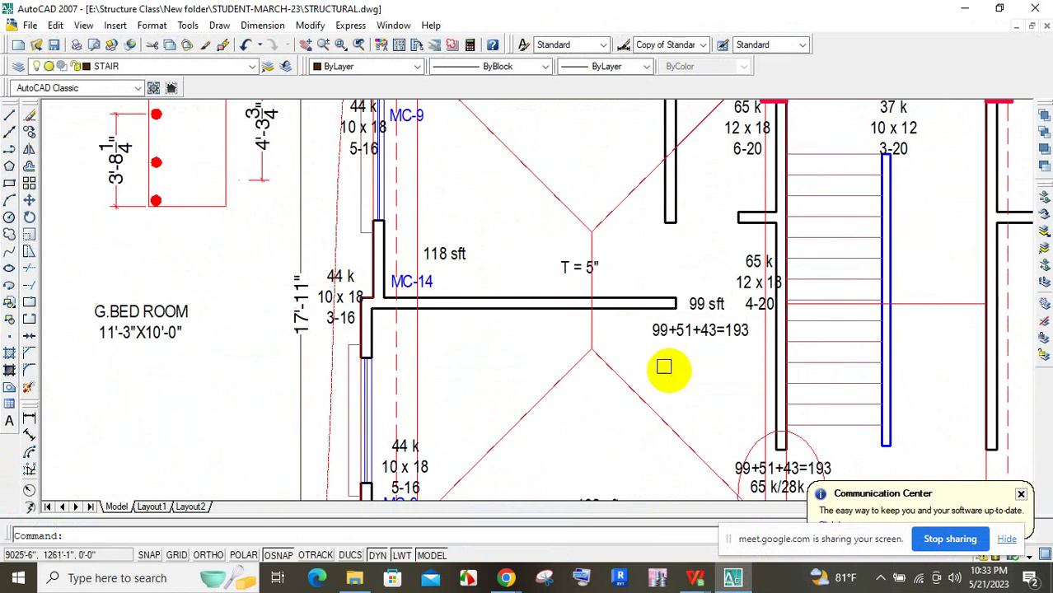
drag(650, 284, 630, 376)
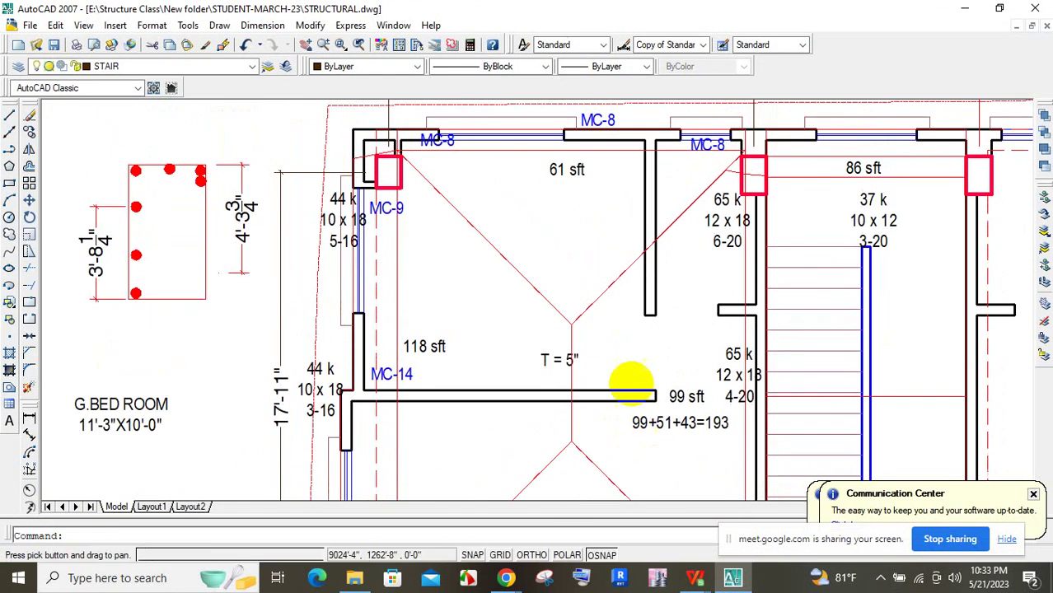
scroll(566, 169, up, 2)
Switch back to the ME.xlsx spreadsheet, set the web width to 15 inches, and check the required number of 16 mm bars.
mouse_move(695, 577)
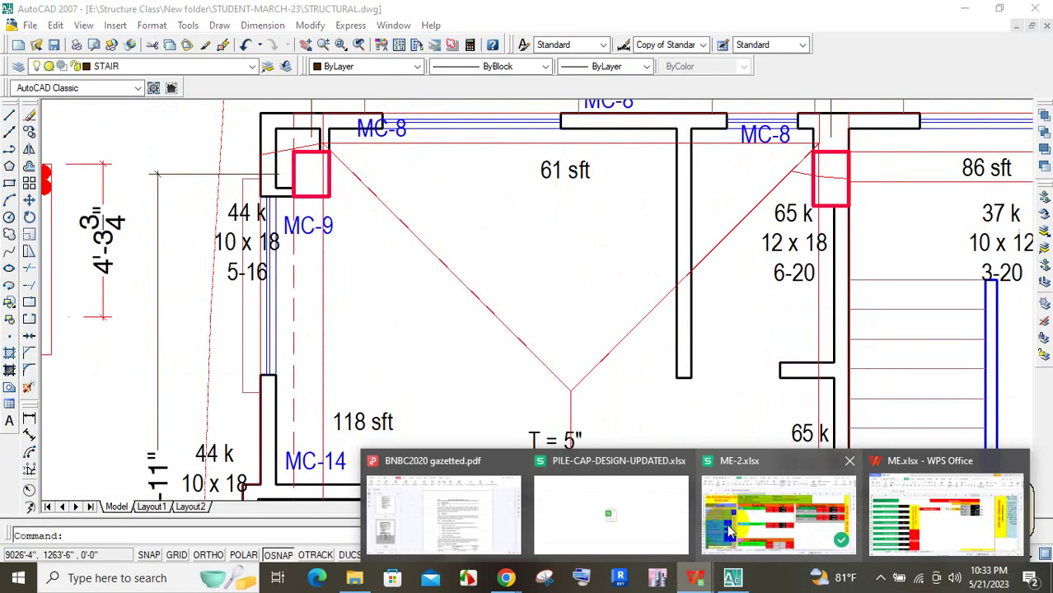
click(896, 527)
click(239, 299)
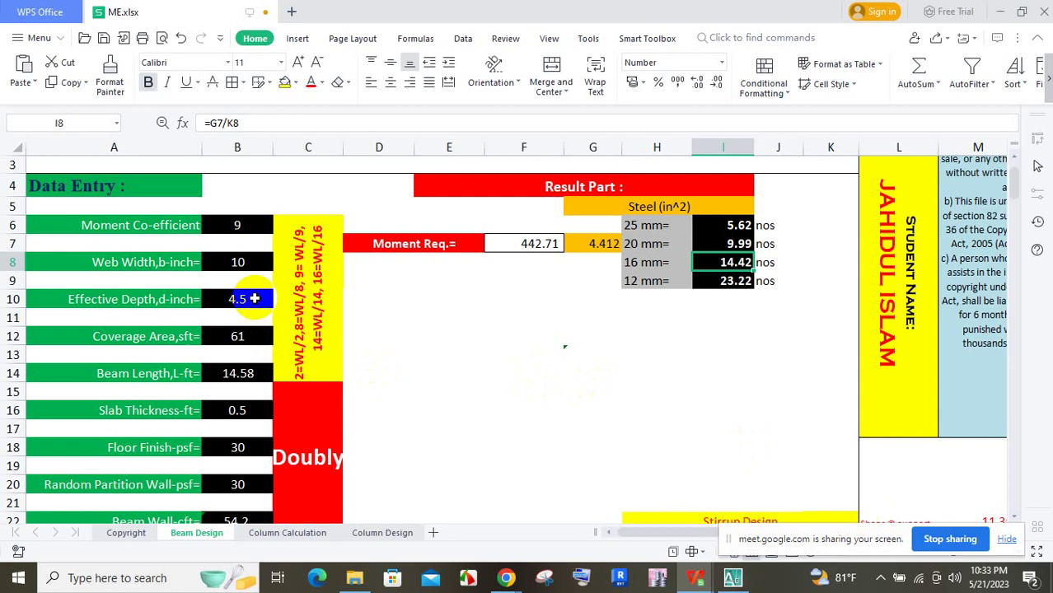
click(245, 262)
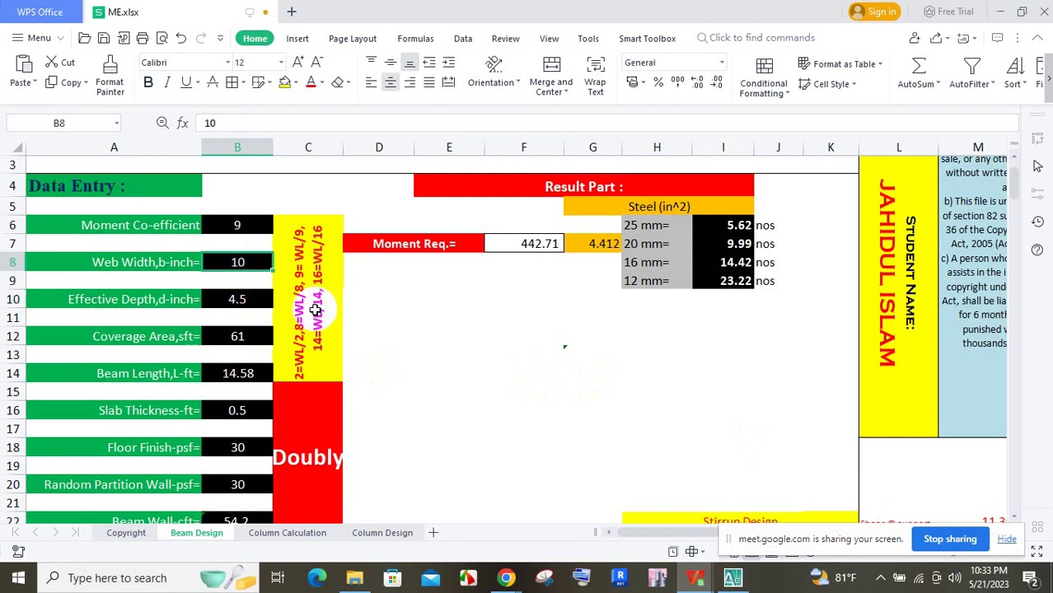
text(15)
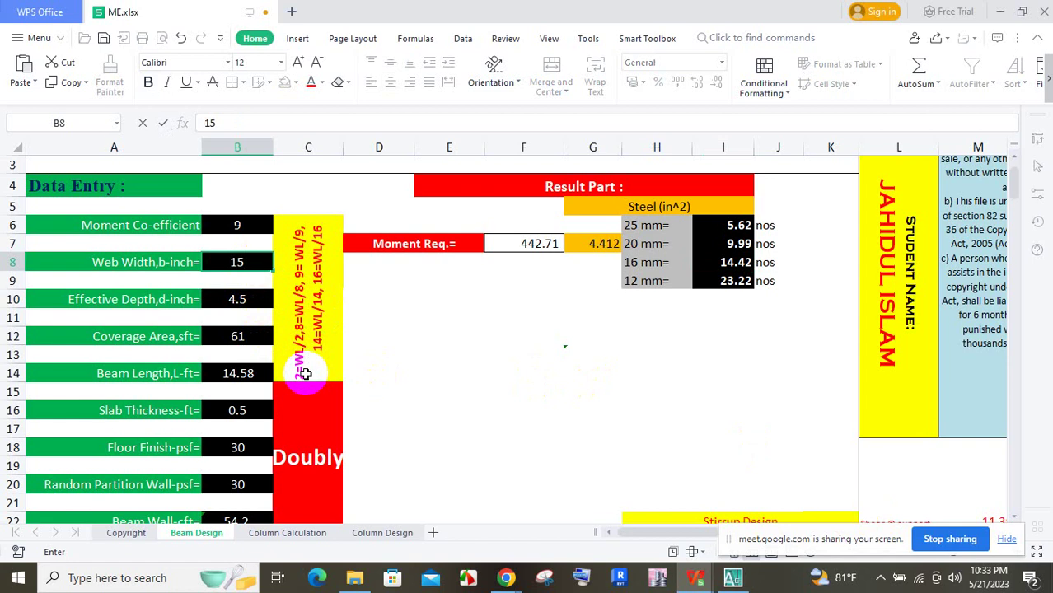
key(Return)
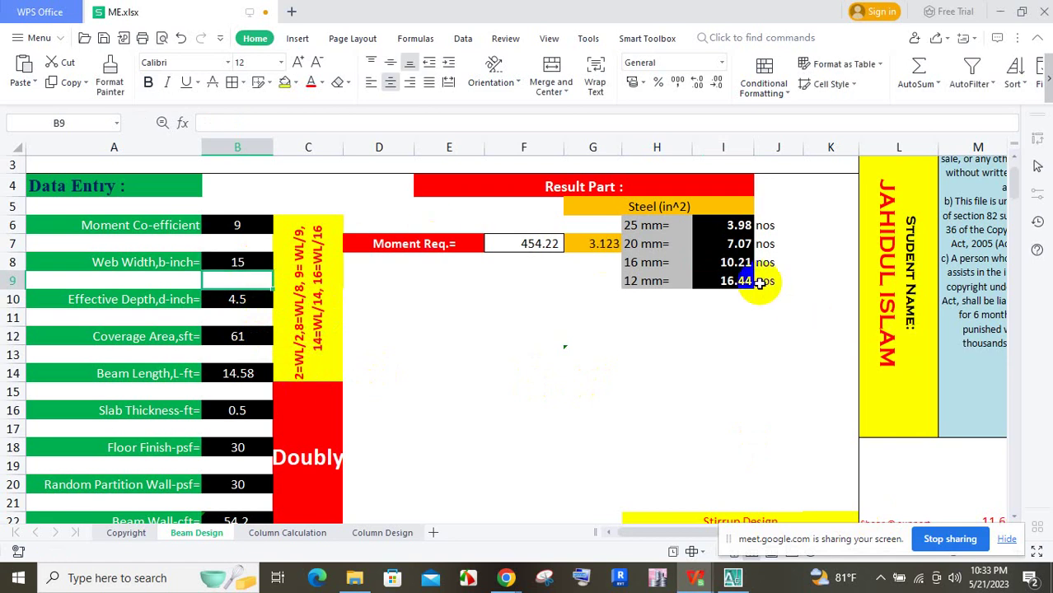
click(724, 261)
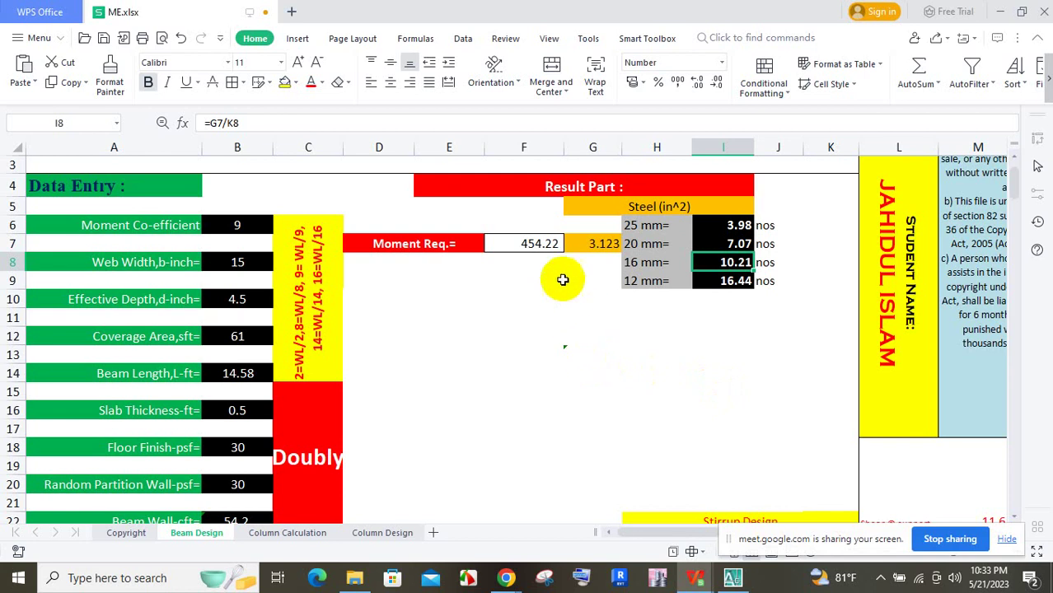
Reduce the dead load factor to 1 so the formula in F23 reads =1*E23.
scroll(560, 270, down, 2)
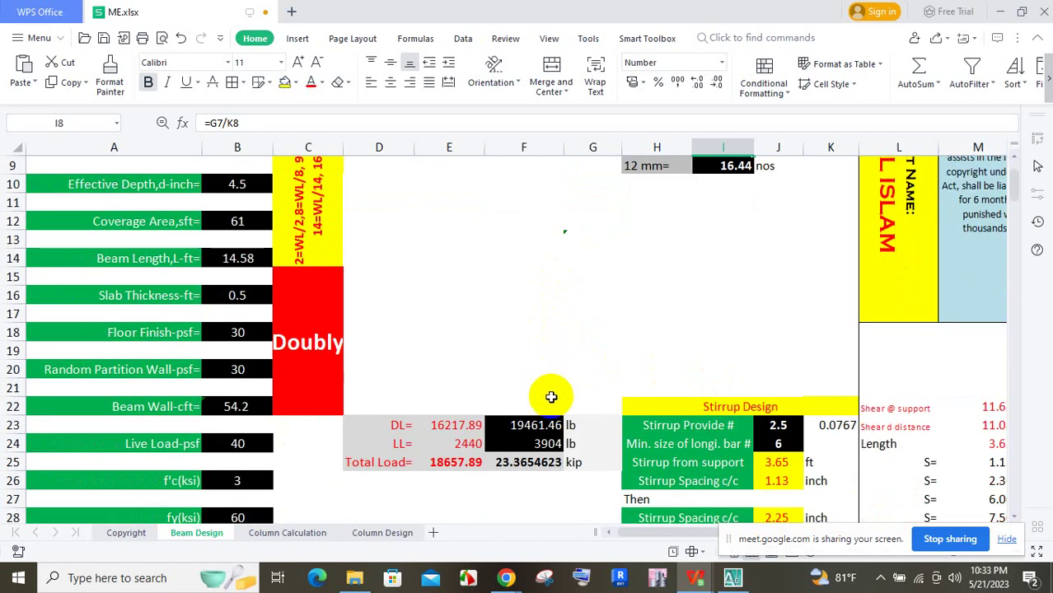
click(560, 425)
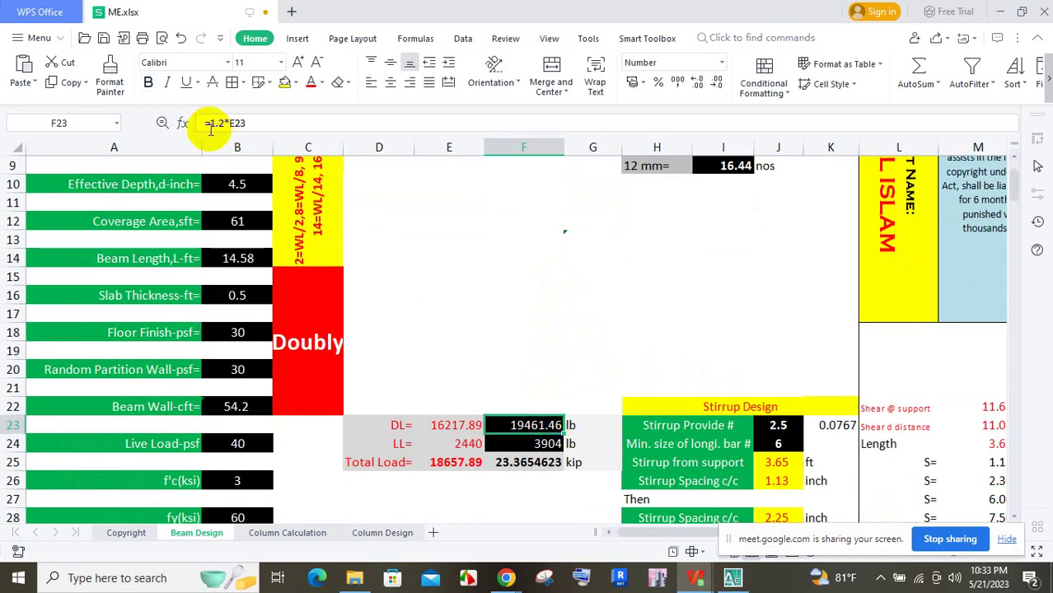
click(221, 123)
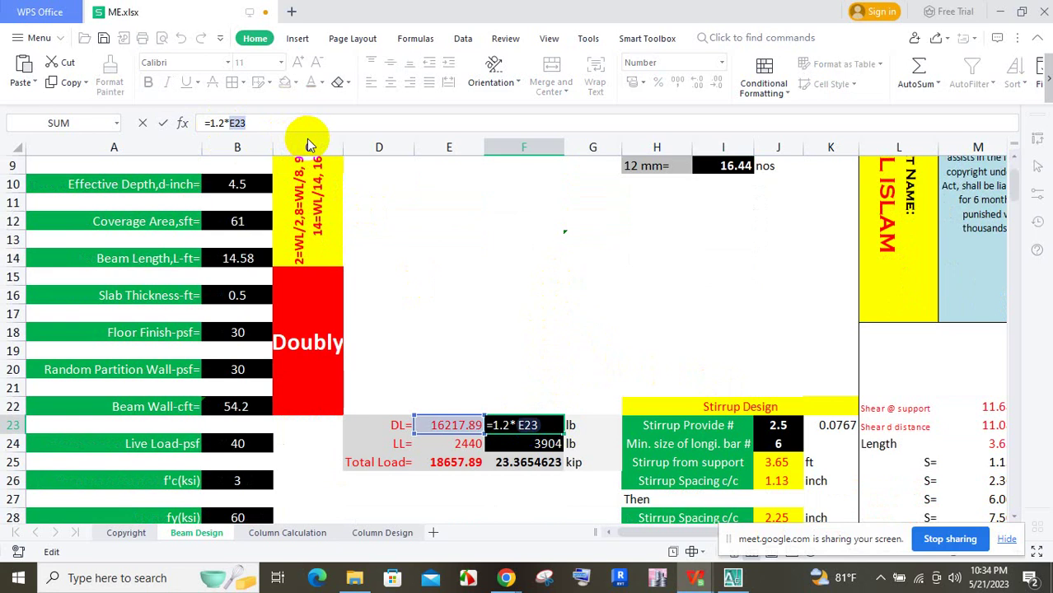
key(BackSpace)
text(0)
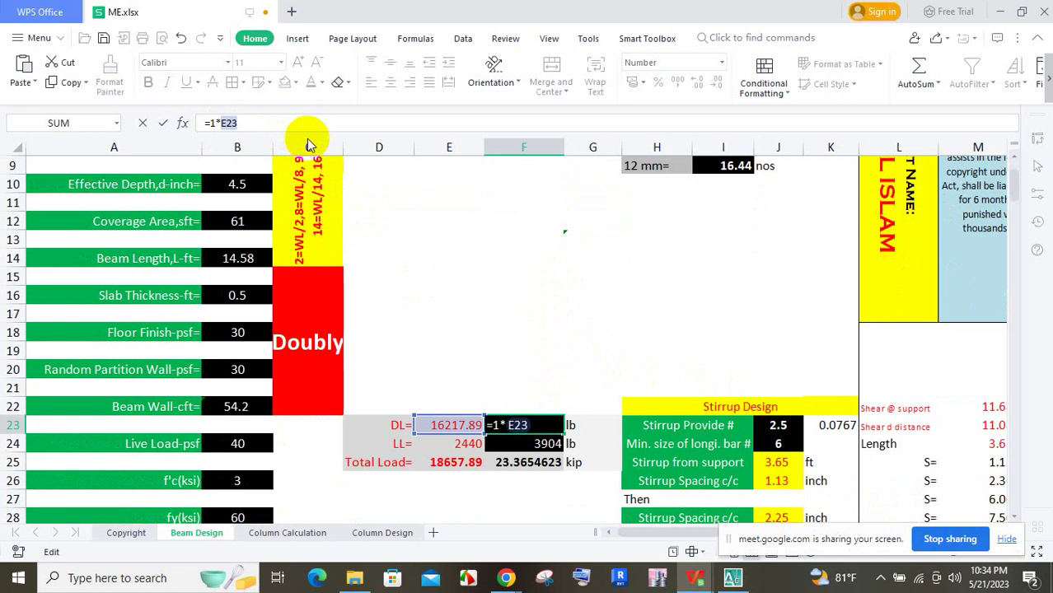
key(Return)
Reduce the live load factor to 1 so the formula in F24 reads =1*E24.
click(221, 123)
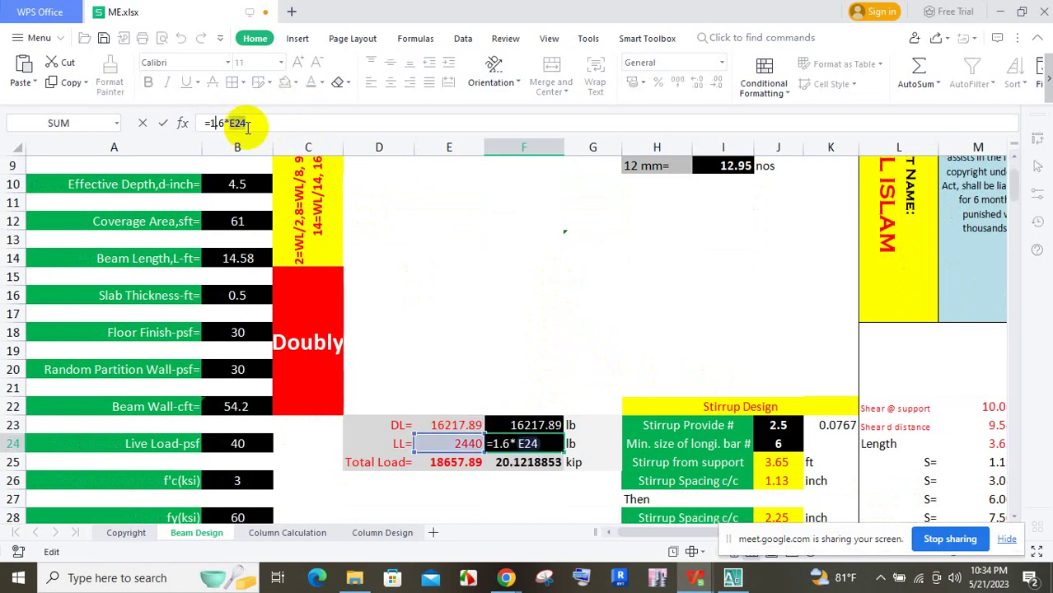
key(Delete)
text(0)
key(Return)
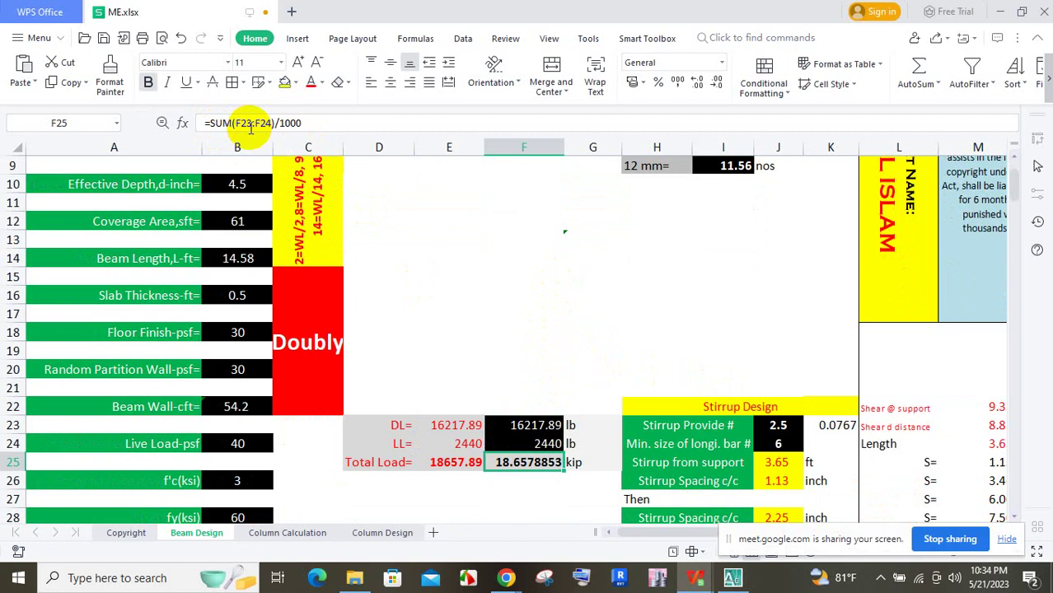
Review the dead and live load results and the required number of 16 mm bars in the result part.
scroll(658, 360, up, 3)
scroll(716, 288, down, 2)
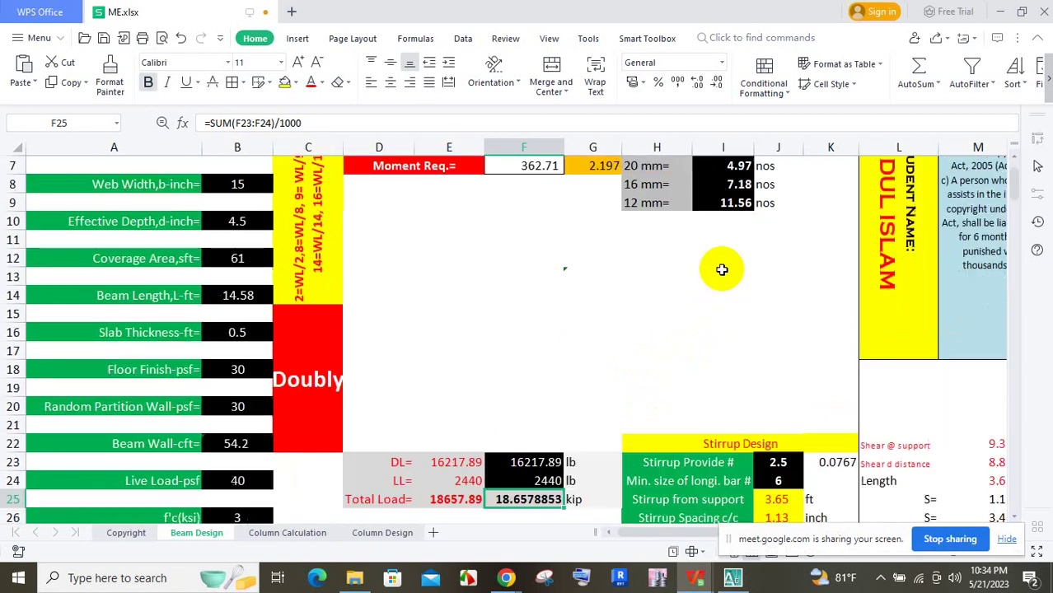
click(519, 492)
mouse_move(527, 480)
mouse_down()
mouse_move(563, 464)
mouse_move(533, 481)
mouse_up()
scroll(736, 352, up, 2)
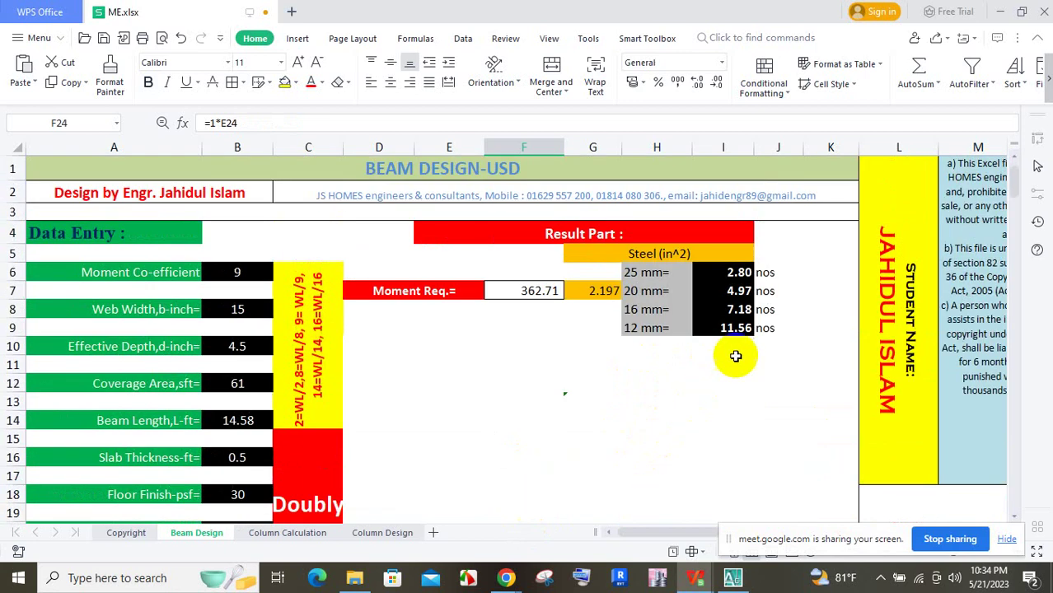
click(733, 307)
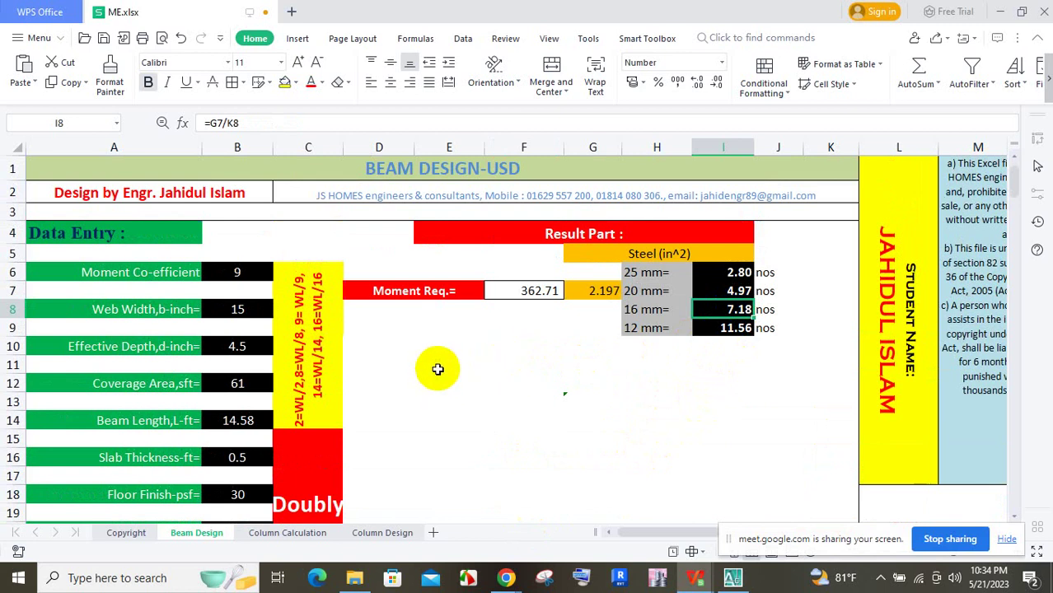
Set the steel yield strength fy to 72.5 ksi in B28 and check the required number of 16 mm bars.
scroll(345, 387, down, 5)
click(235, 405)
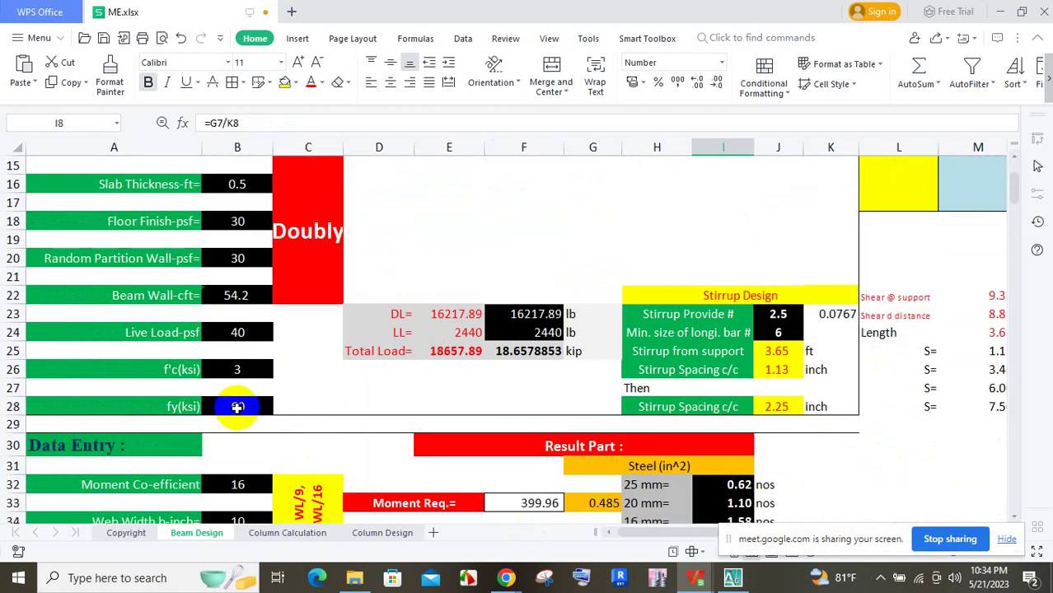
double_click(209, 122)
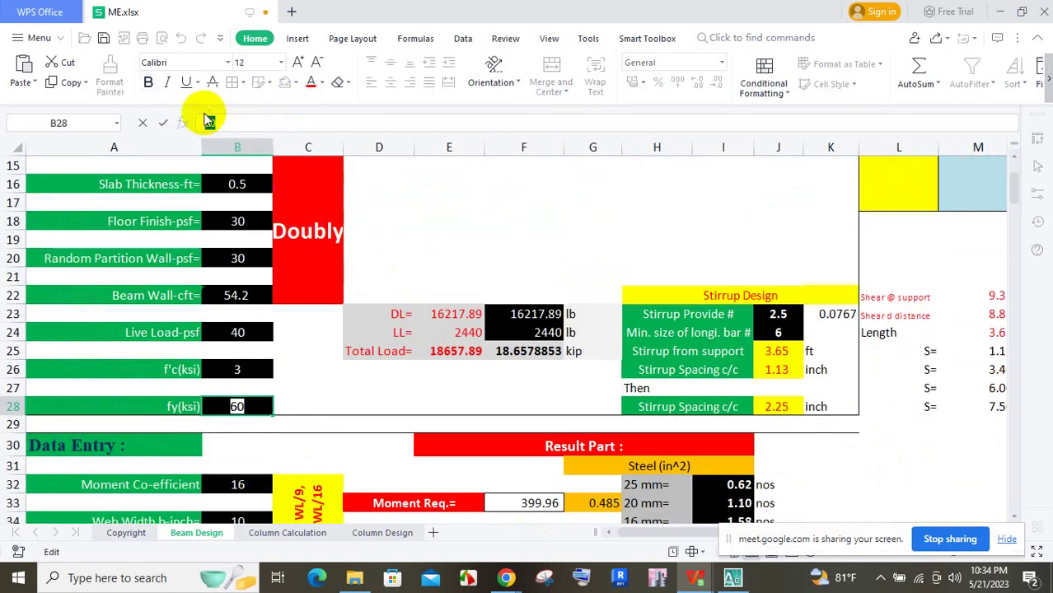
text(7)
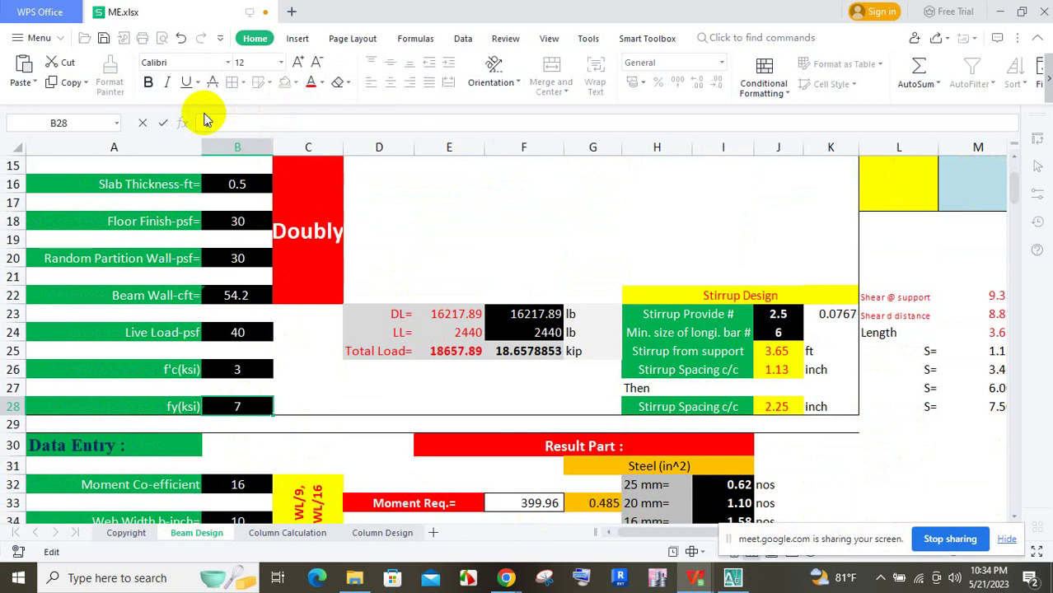
text(2.5)
key(Return)
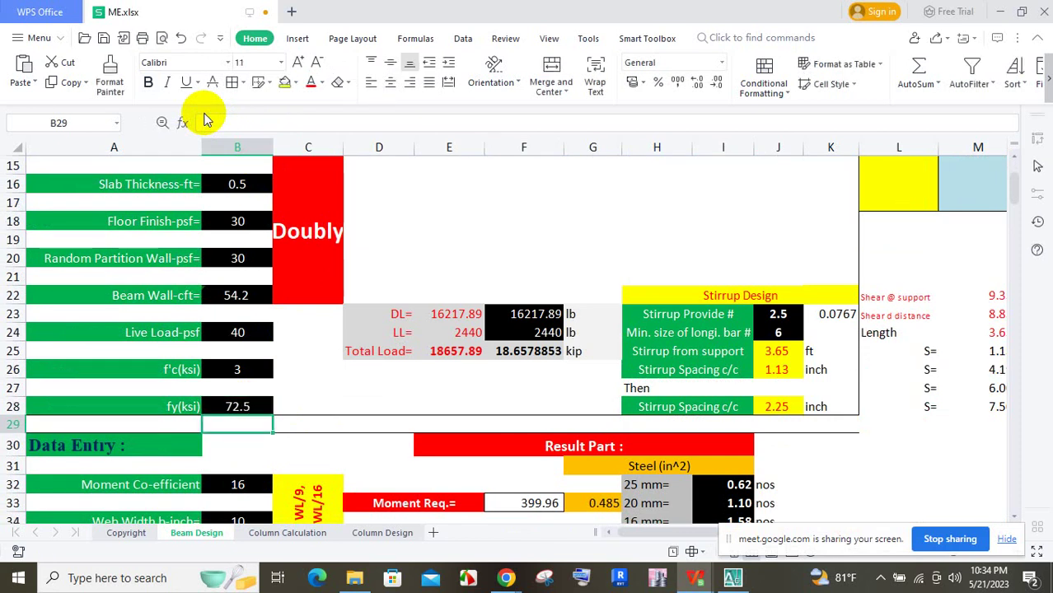
scroll(457, 352, up, 3)
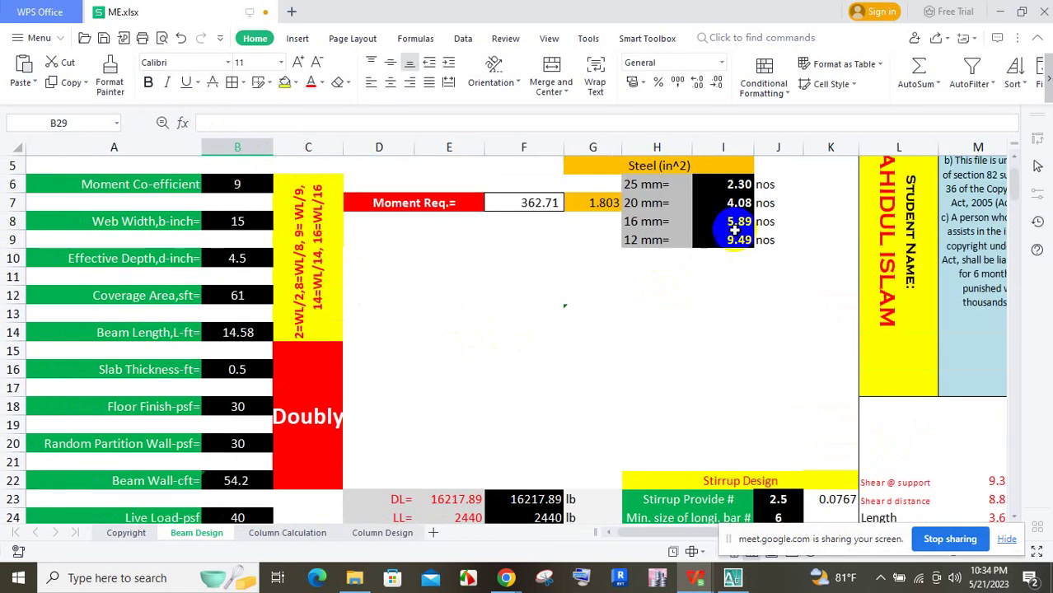
click(728, 221)
Set the concrete strength f'c to 3.2 ksi in B26 and check the required bar numbers in the result part.
scroll(518, 290, down, 1)
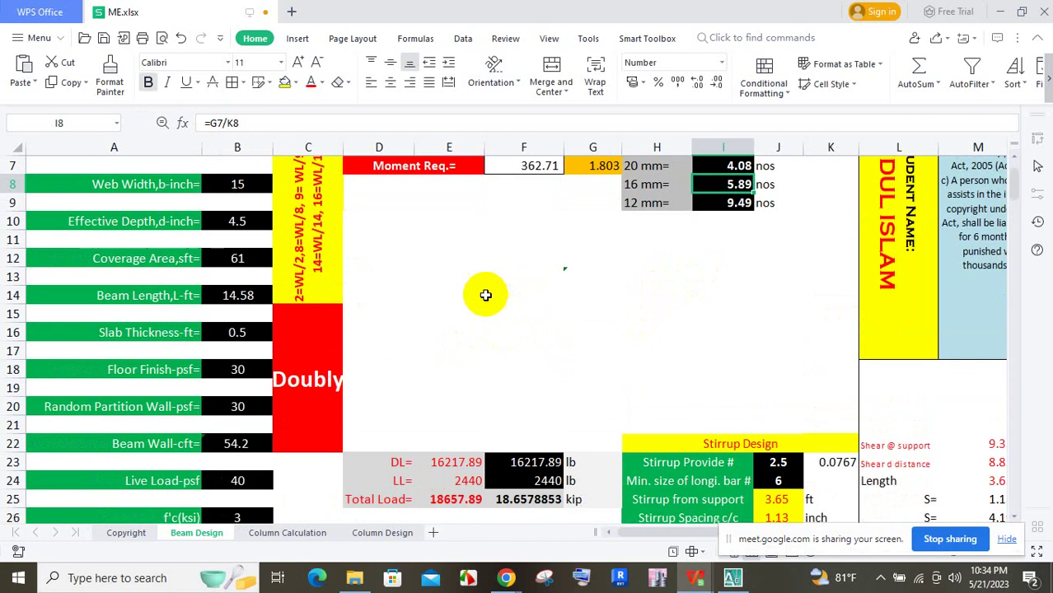
scroll(476, 320, down, 2)
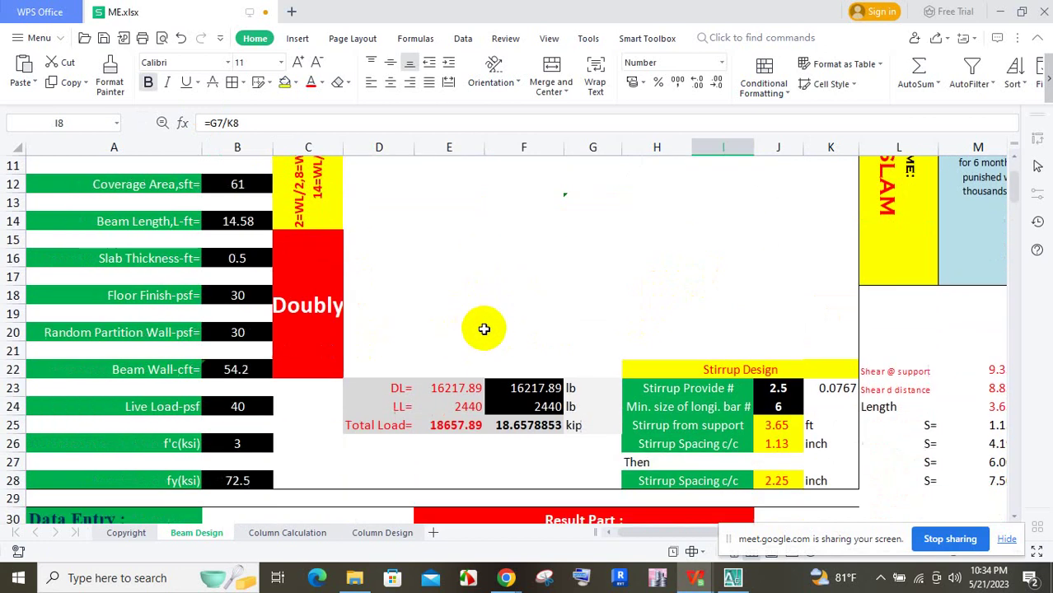
click(256, 444)
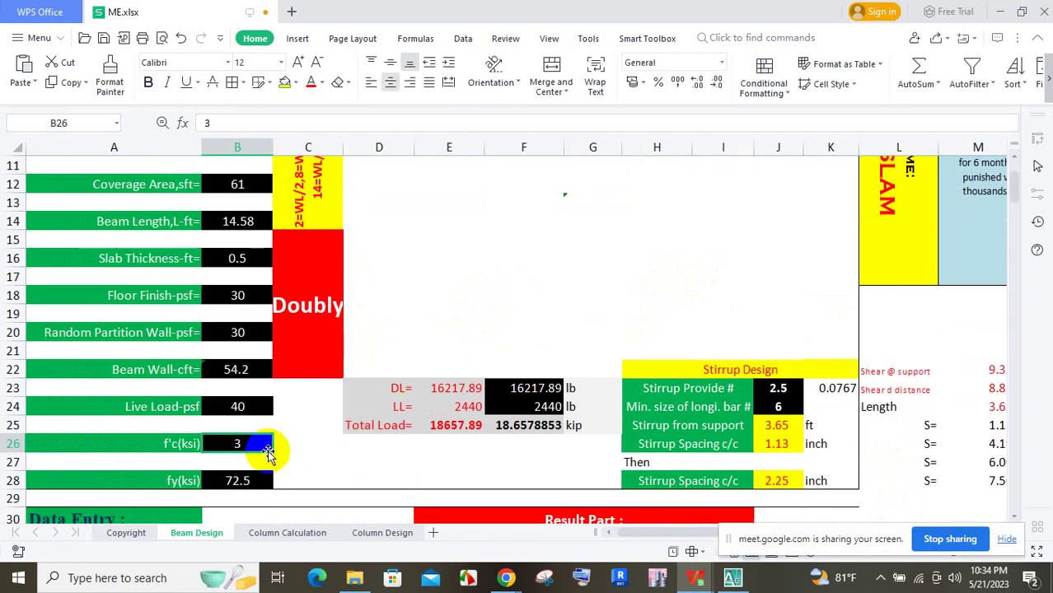
text(3.)
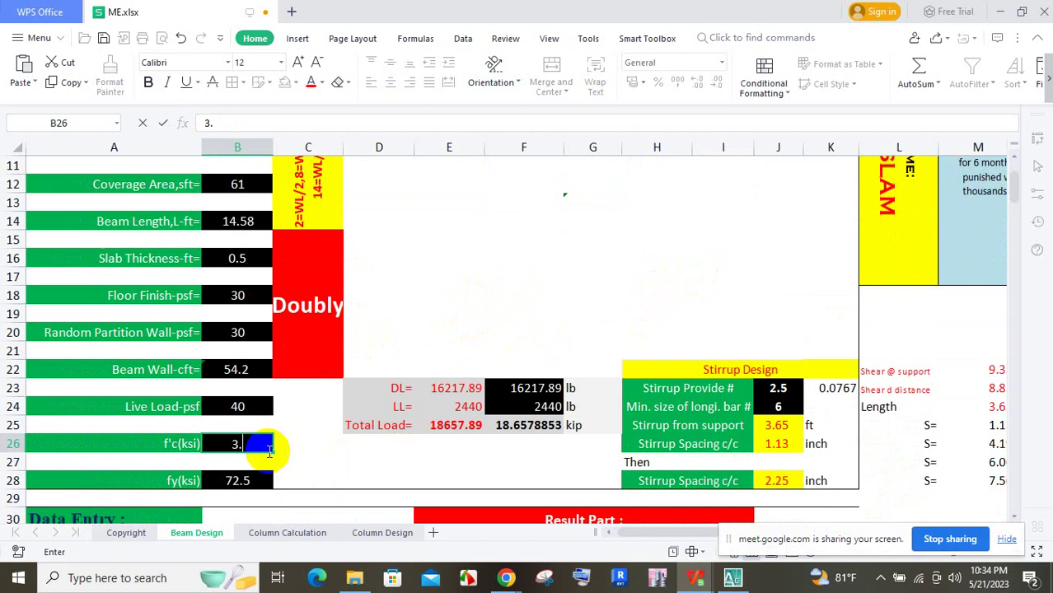
text(2)
key(Return)
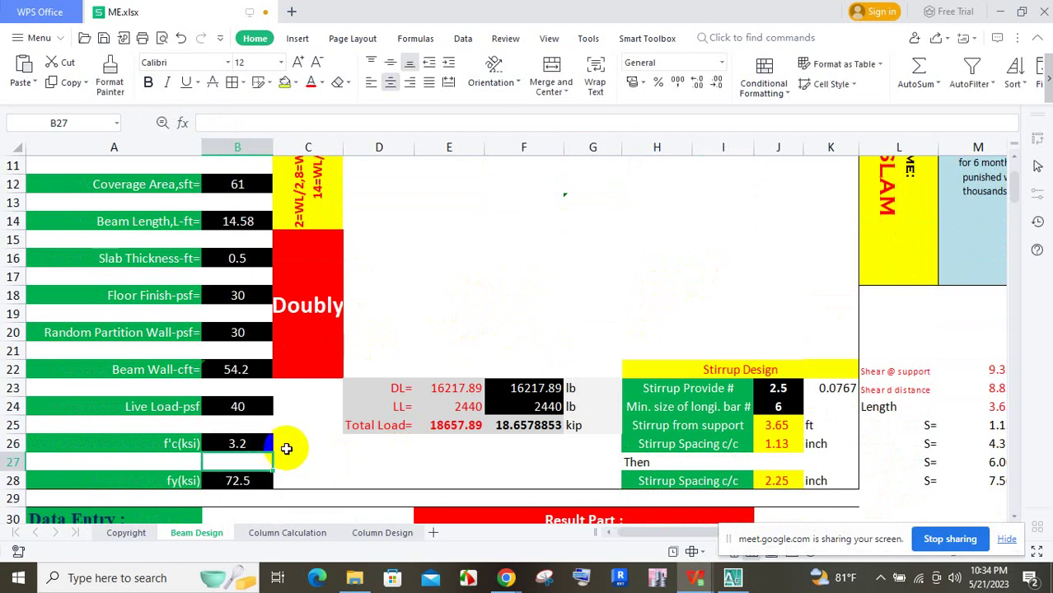
scroll(304, 420, up, 2)
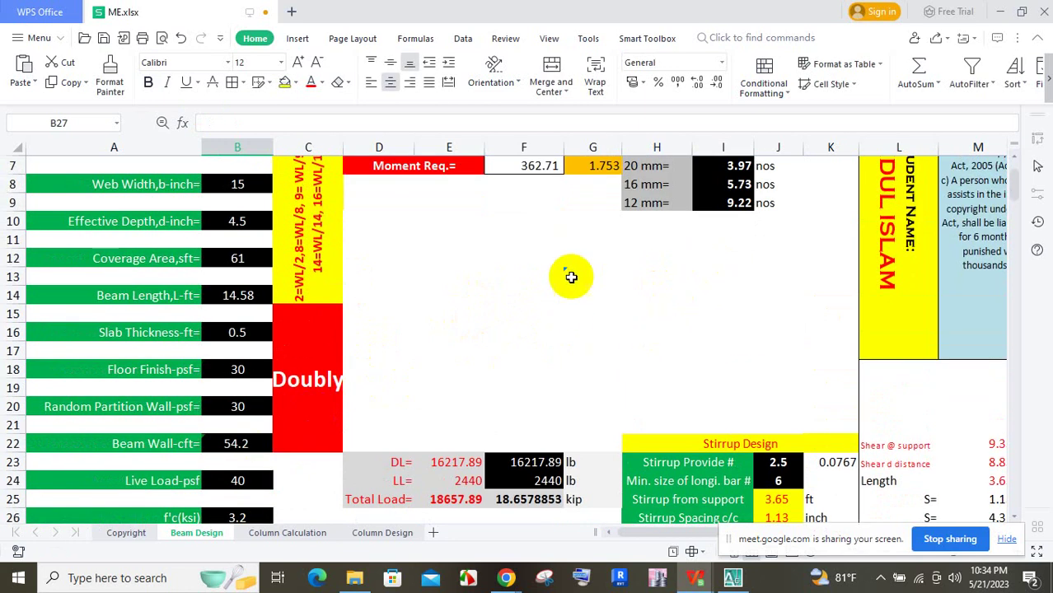
Set the steel yield strength fy to 80 ksi in B28 and check the required number of 16 mm bars.
scroll(259, 470, down, 3)
click(245, 440)
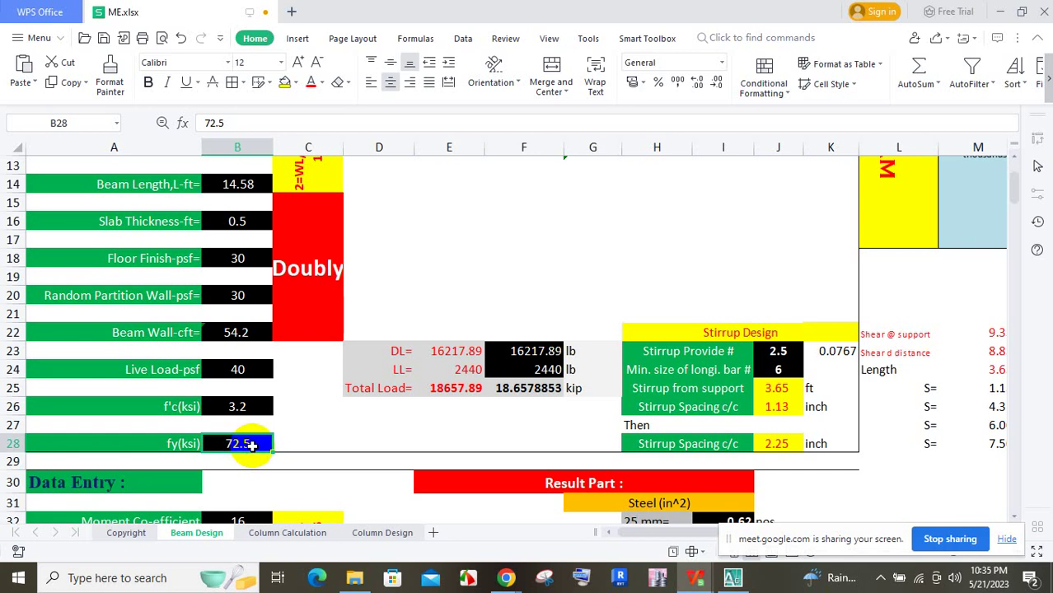
text(80)
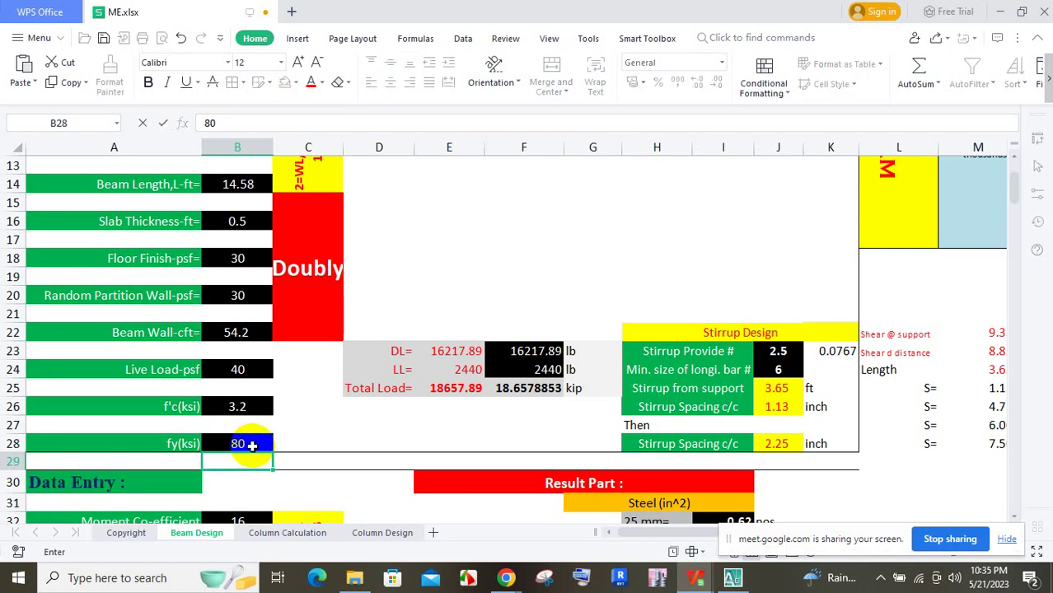
key(Return)
scroll(603, 377, up, 3)
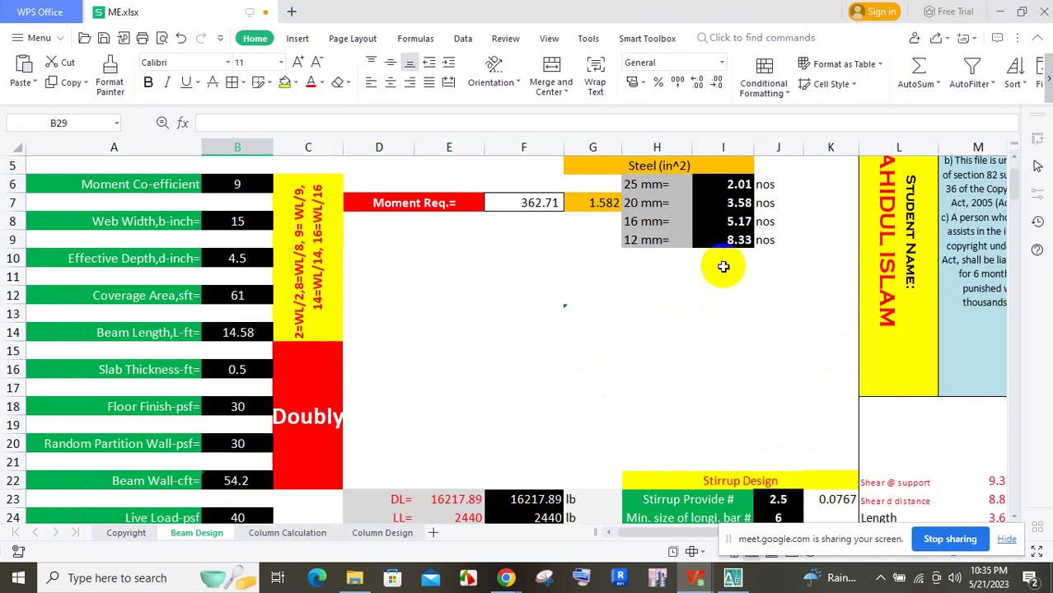
drag(733, 221, 744, 249)
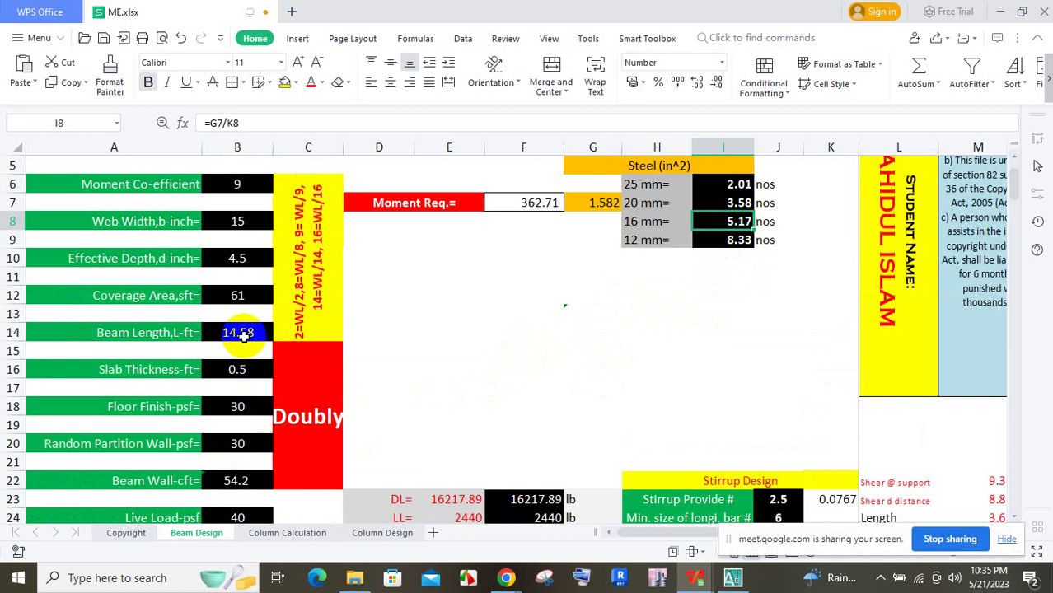
Set the web width to 10 inches in B8 and check the required number of 16 mm bars.
click(257, 226)
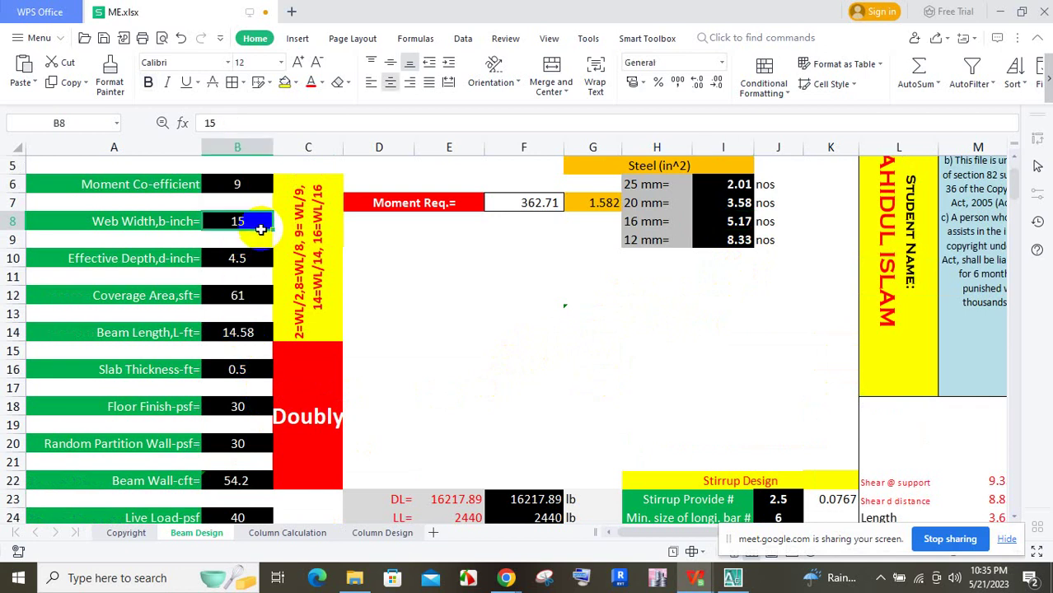
text(10)
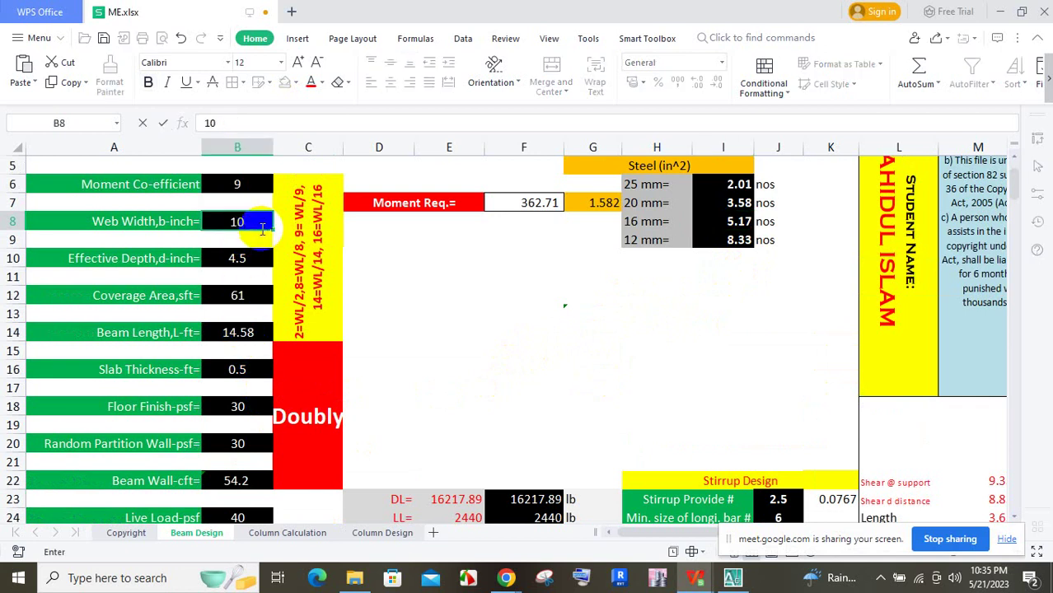
key(Return)
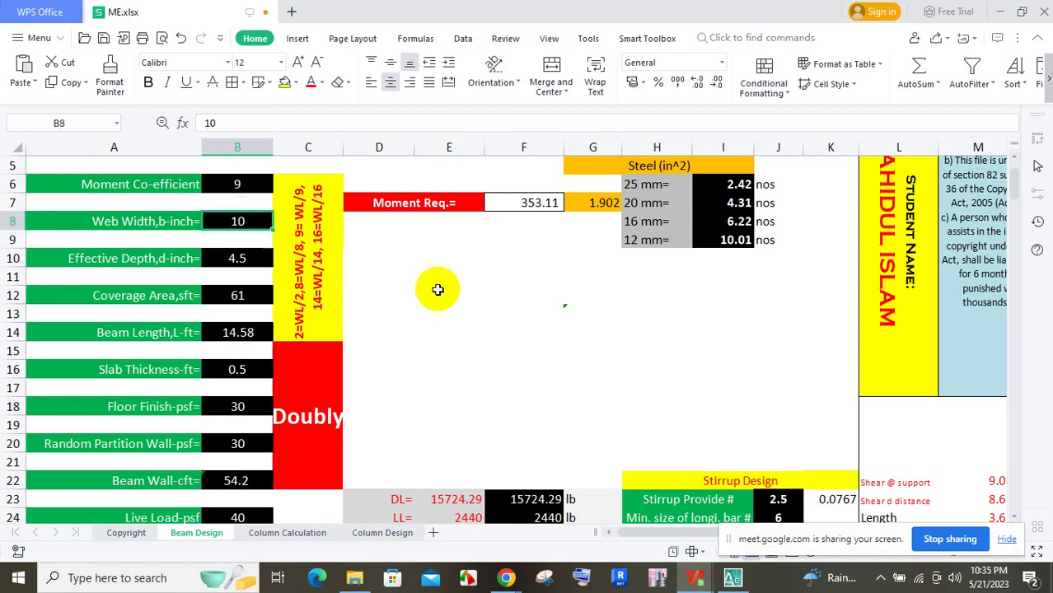
click(708, 221)
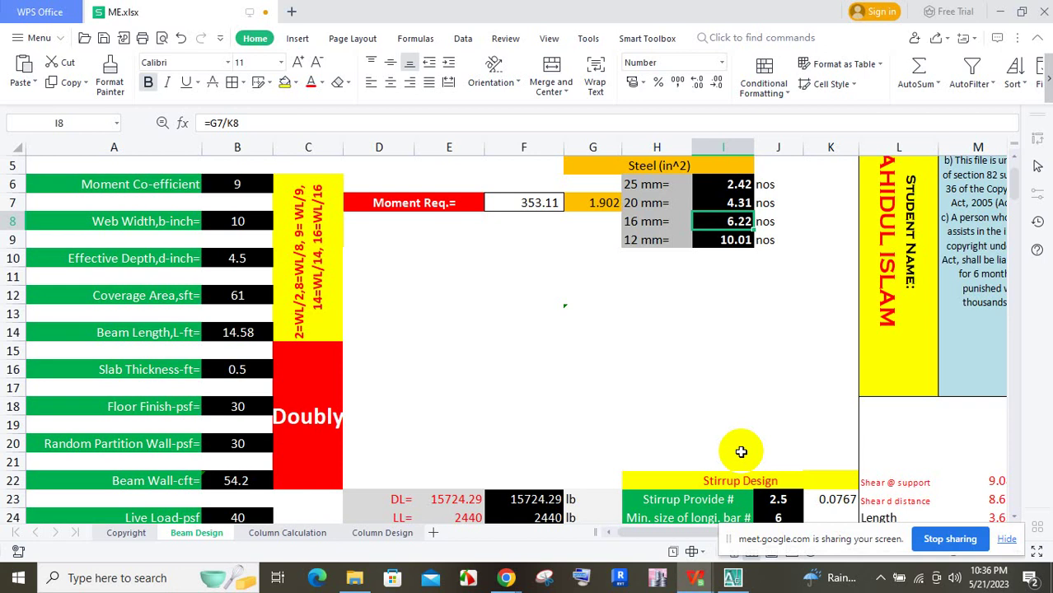
Set the effective depth to 5.7 in B10 and check the required number of 16 mm bars.
click(245, 290)
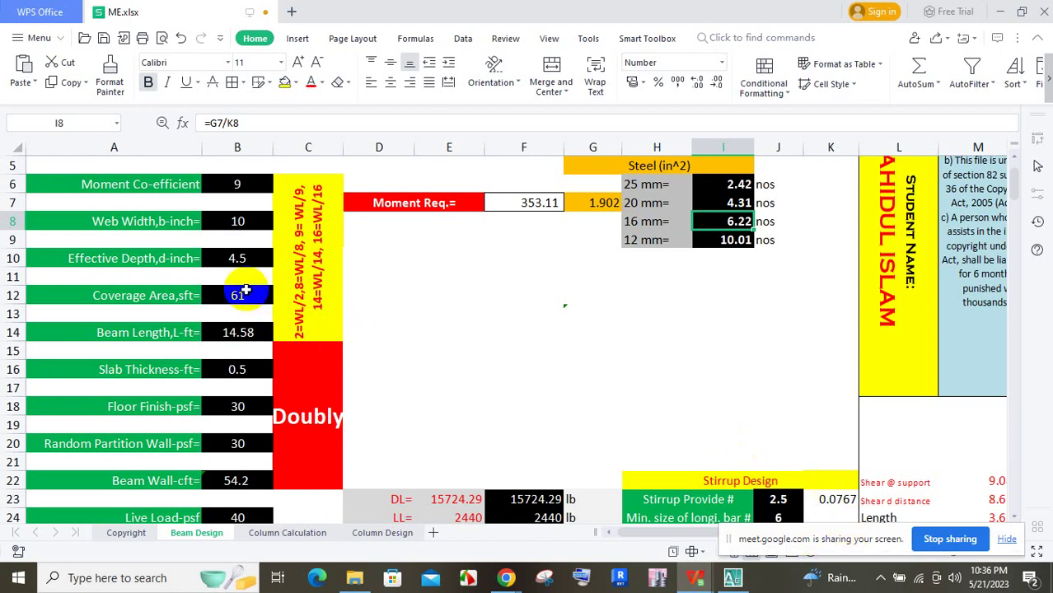
click(241, 259)
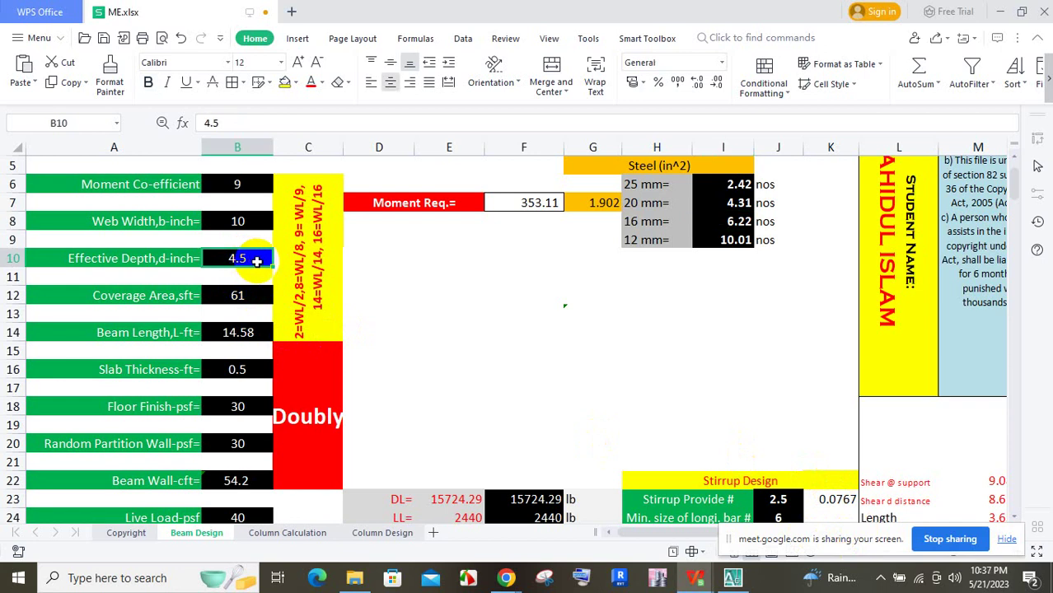
click(258, 265)
text(5.)
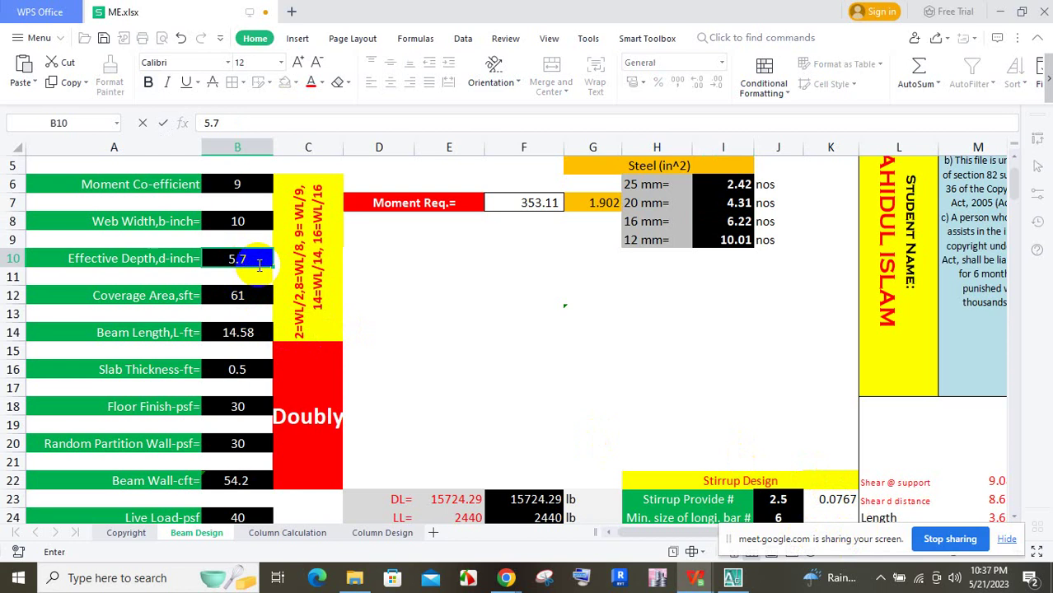
text(7)
key(Return)
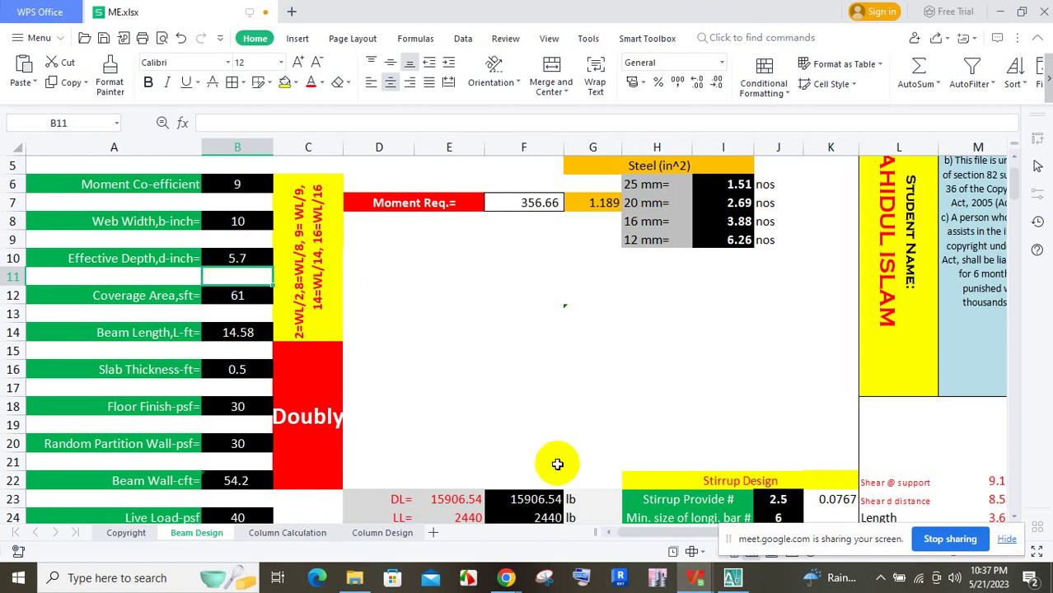
click(725, 222)
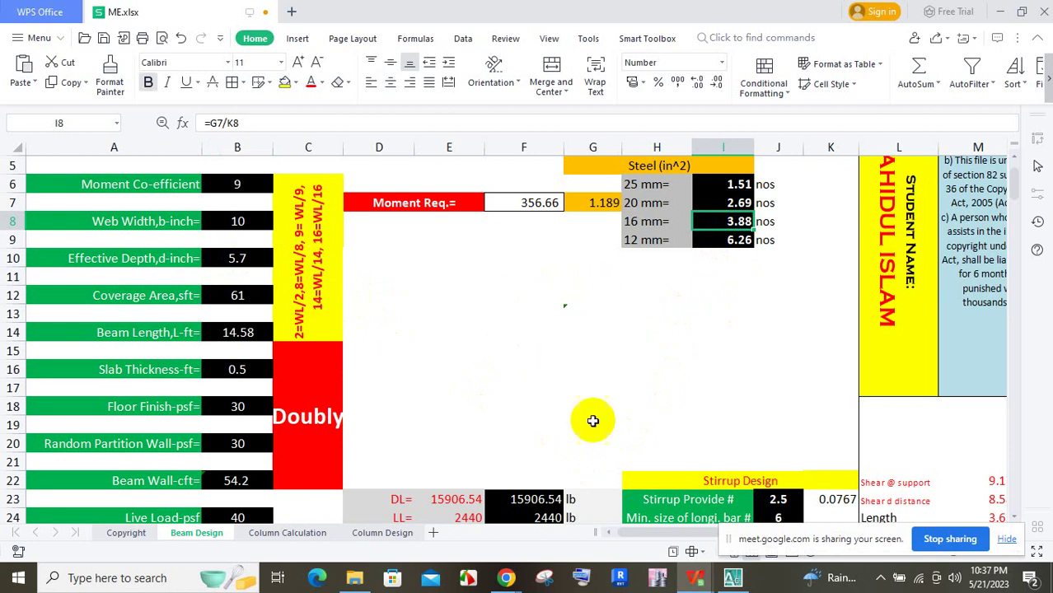
Set the slab thickness to 0.58 ft in B16 and check the required number of 16 mm bars.
mouse_move(744, 585)
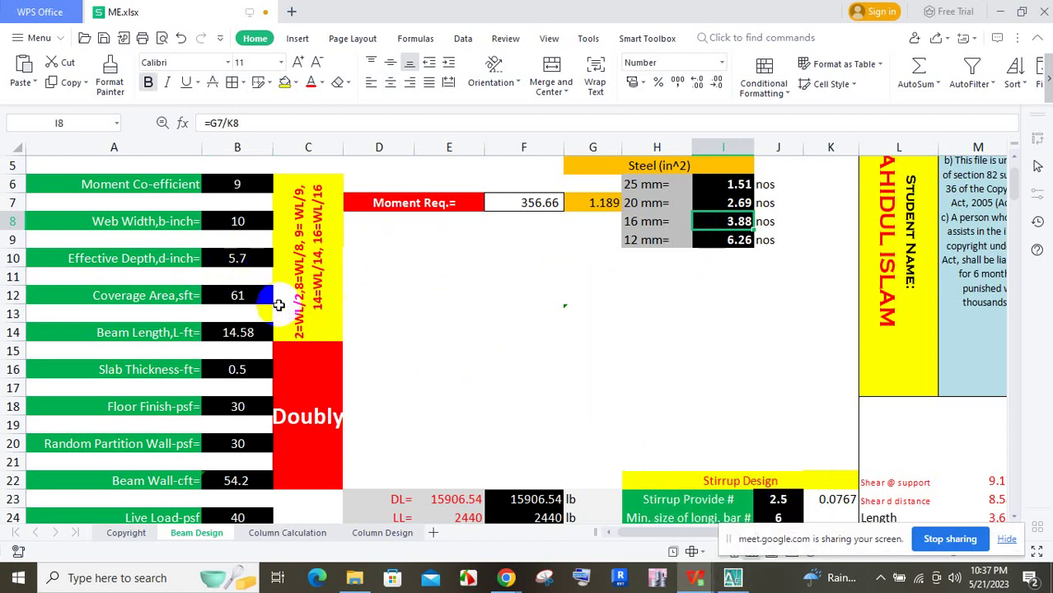
click(260, 370)
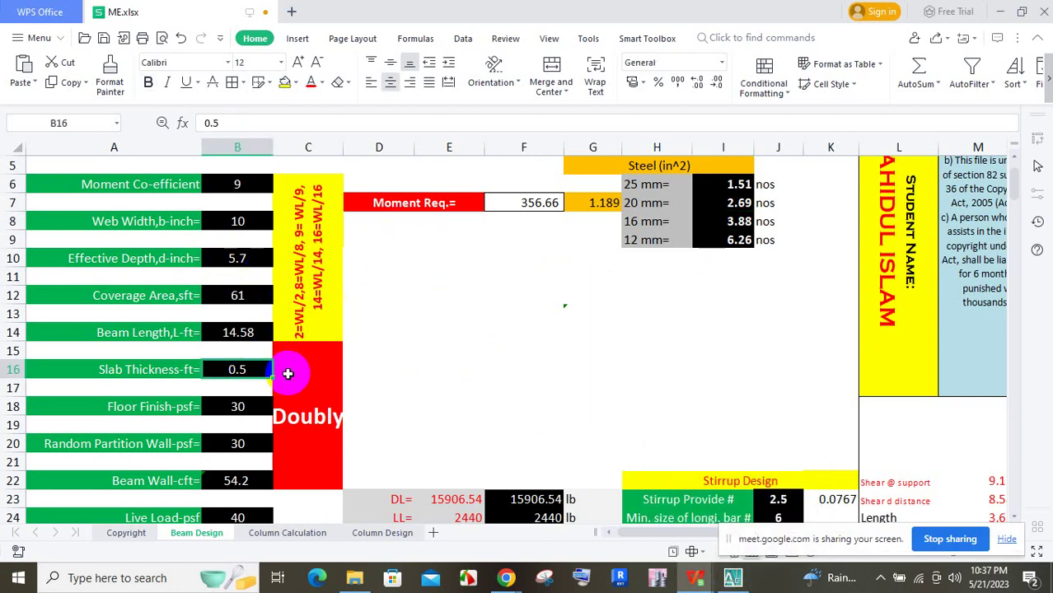
text(.58)
key(Return)
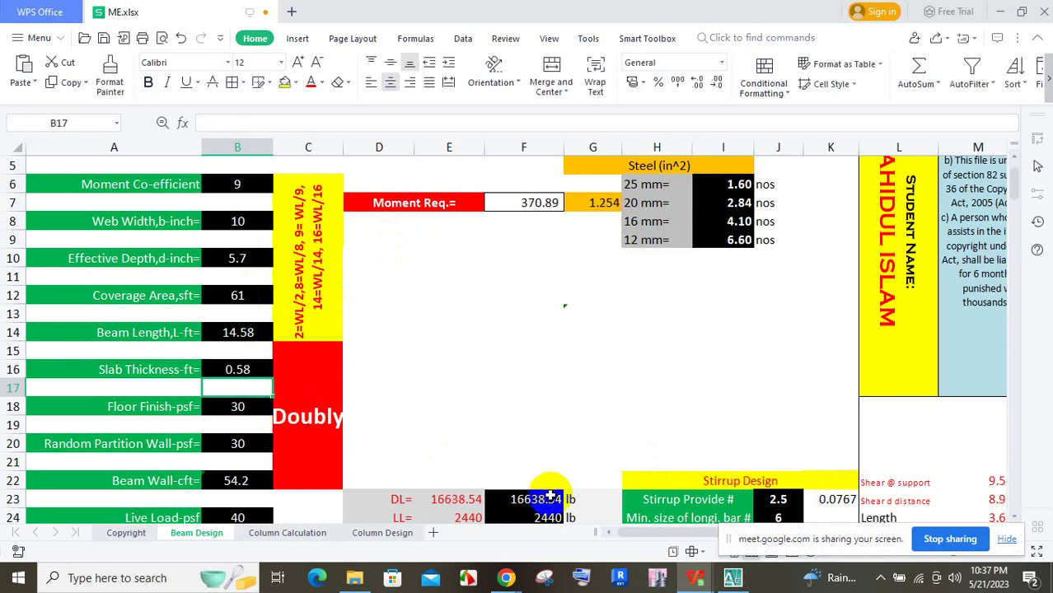
click(258, 367)
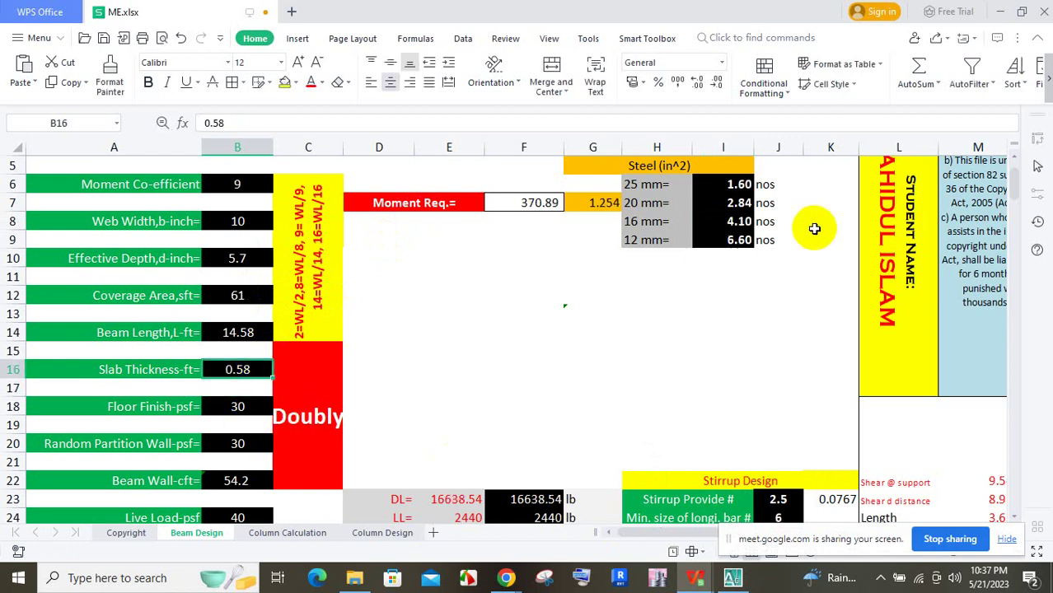
click(738, 222)
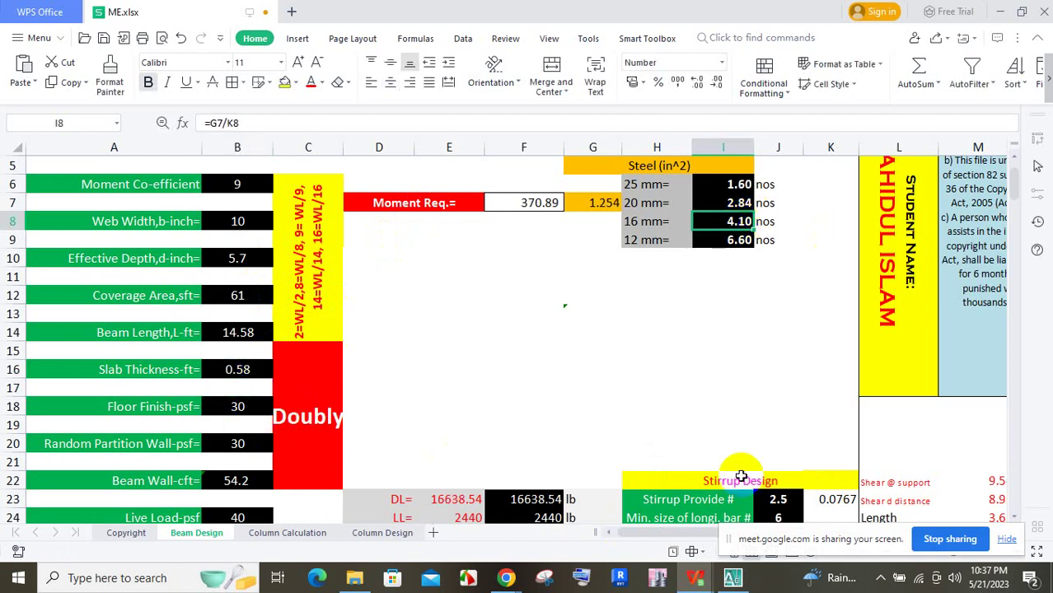
Bring up the Google Meet call window and switch to the STRUCTURAL.dwg drawing in AutoCAD.
click(733, 580)
click(733, 580)
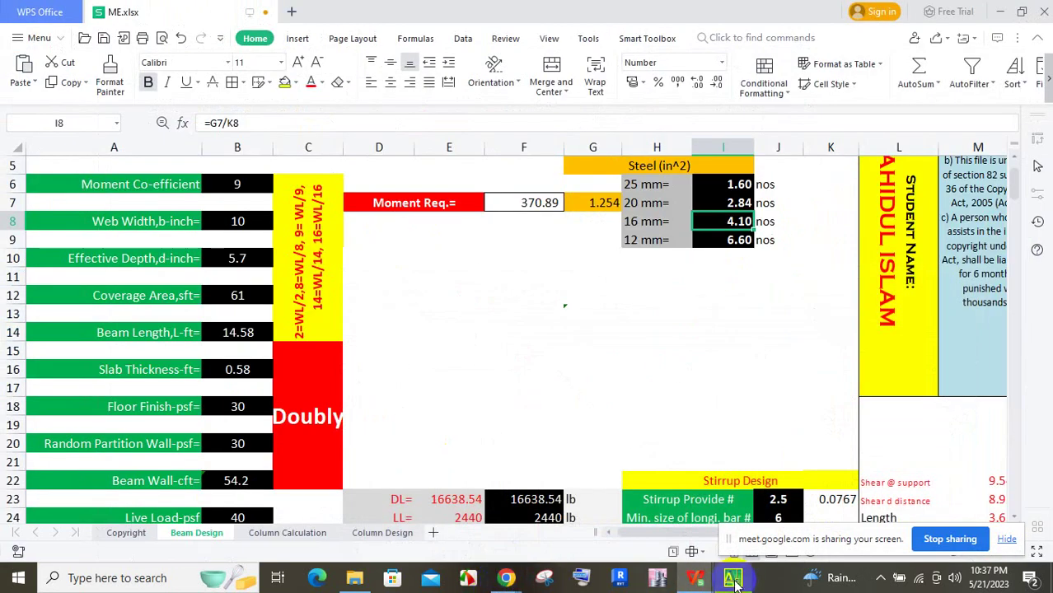
mouse_move(507, 580)
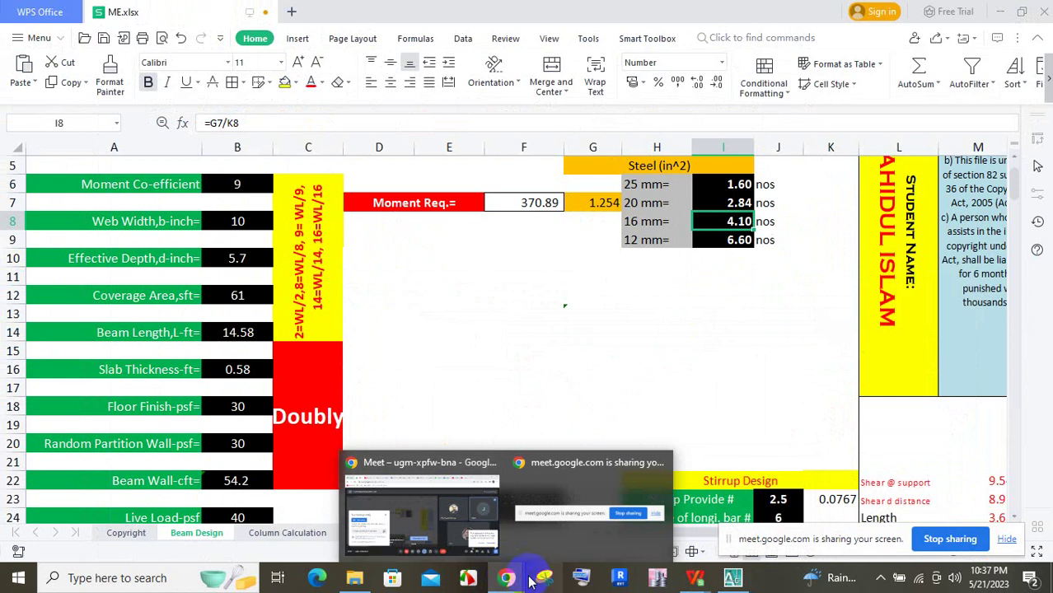
click(436, 532)
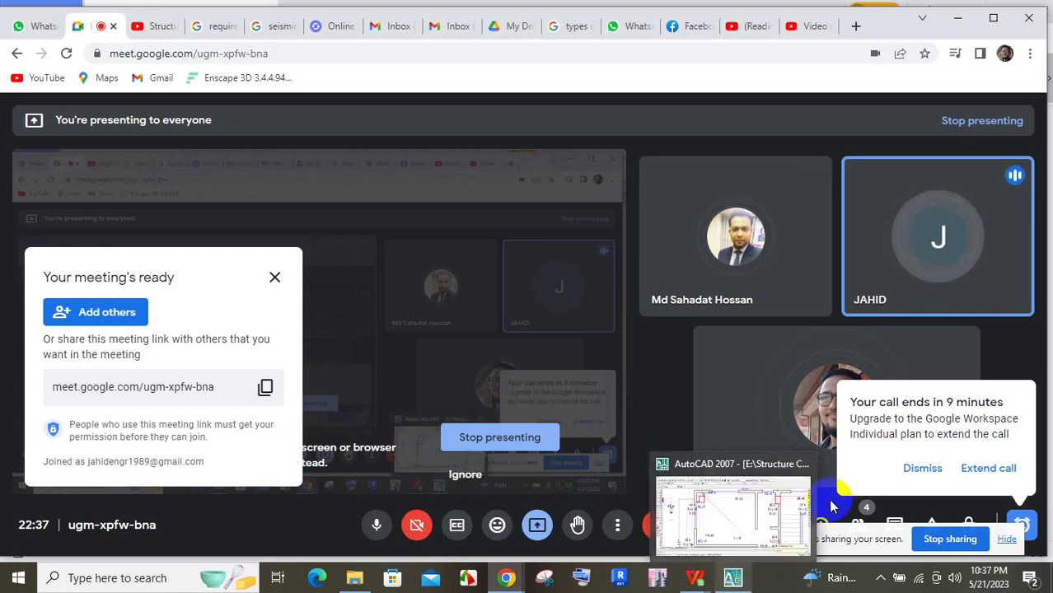
click(733, 578)
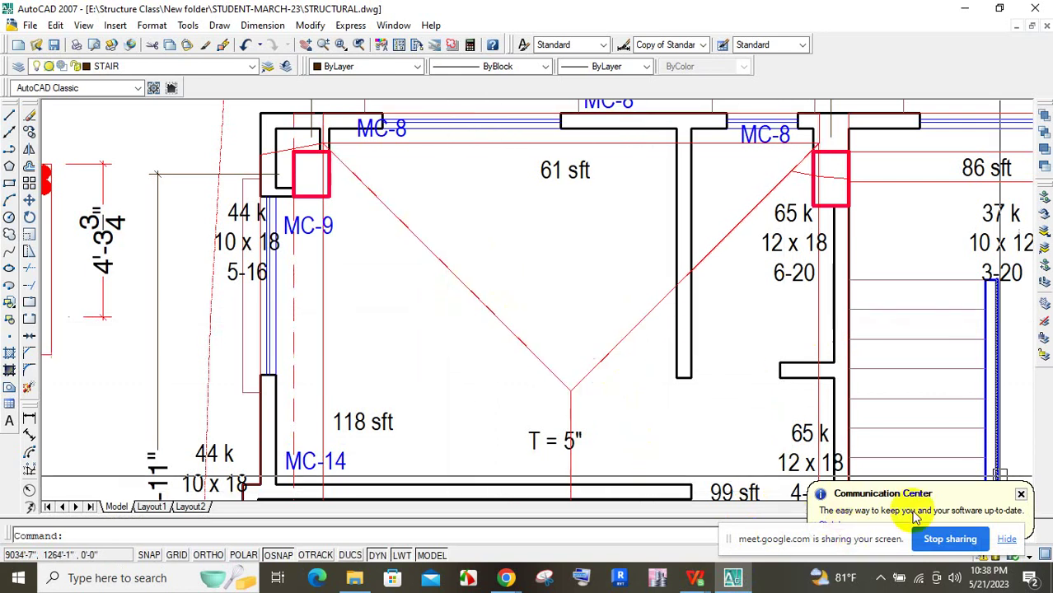
click(880, 579)
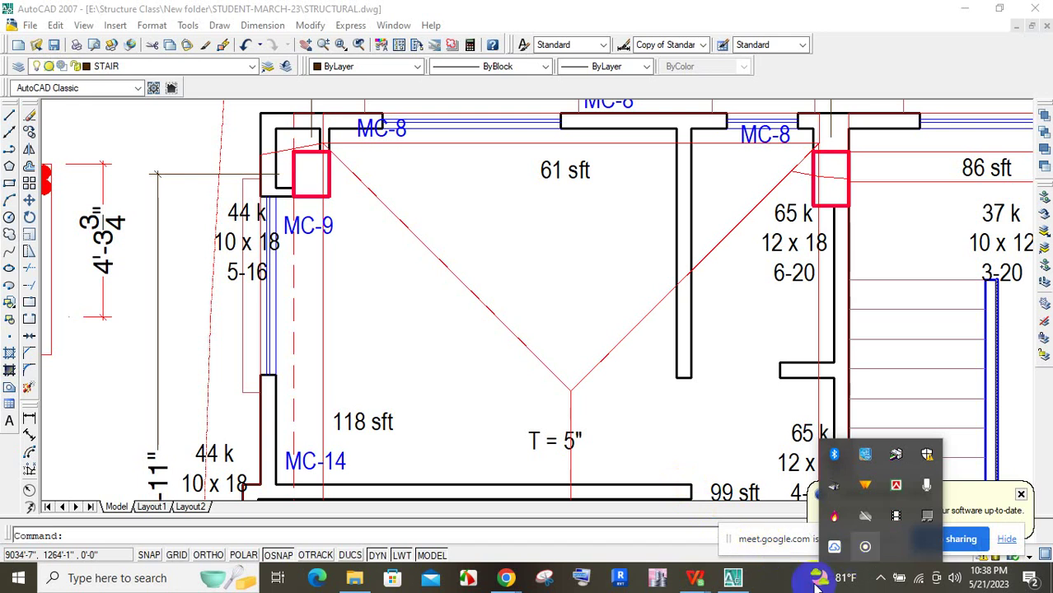
click(746, 586)
mouse_move(746, 586)
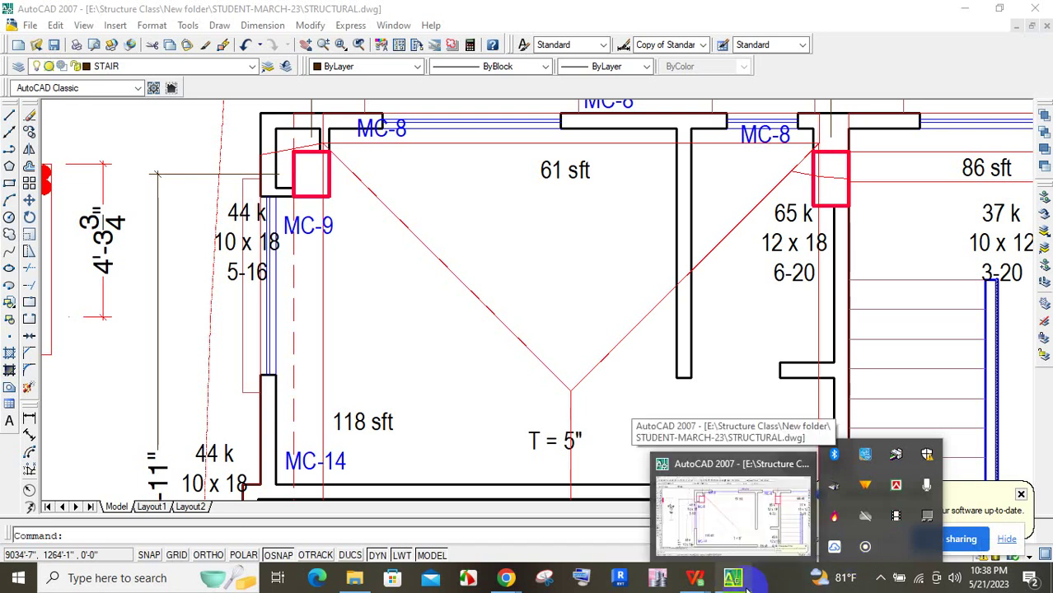